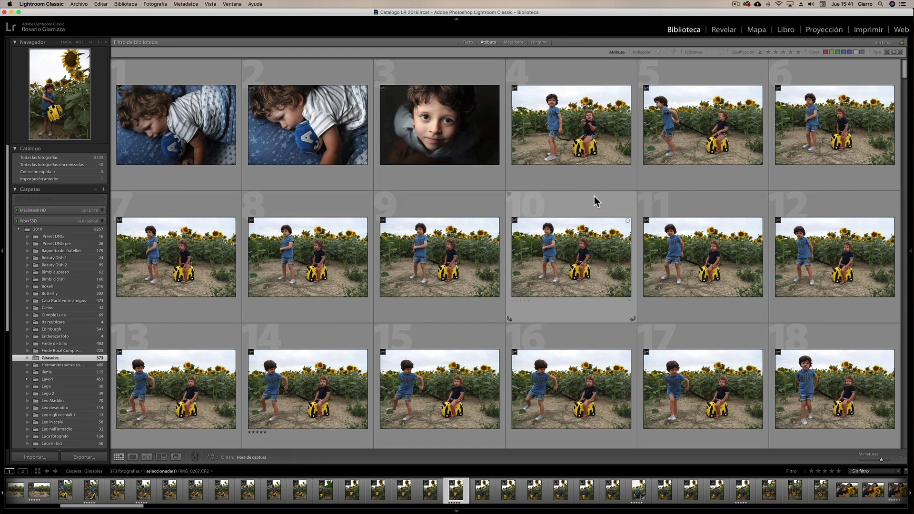
Filter the Girasoles folder to show only its five-star photos, 60 of 373.
scroll(594, 211, "down", 2)
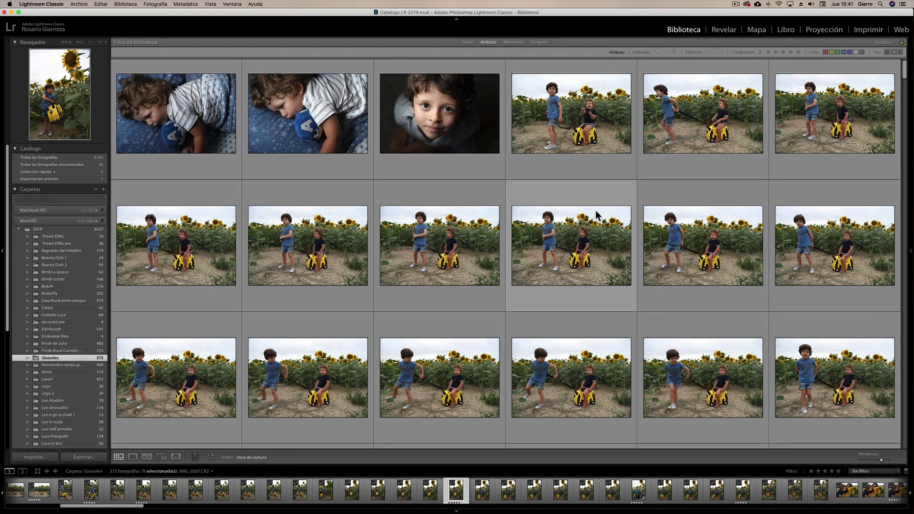
scroll(596, 211, "down", 5)
scroll(596, 211, "down", 5)
scroll(596, 211, "down", 5)
scroll(596, 211, "up", 10)
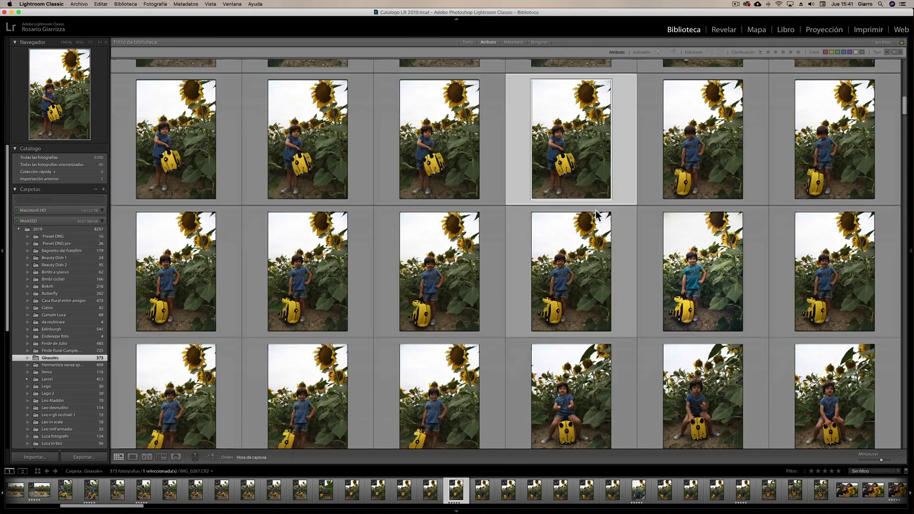
scroll(602, 210, "up", 8)
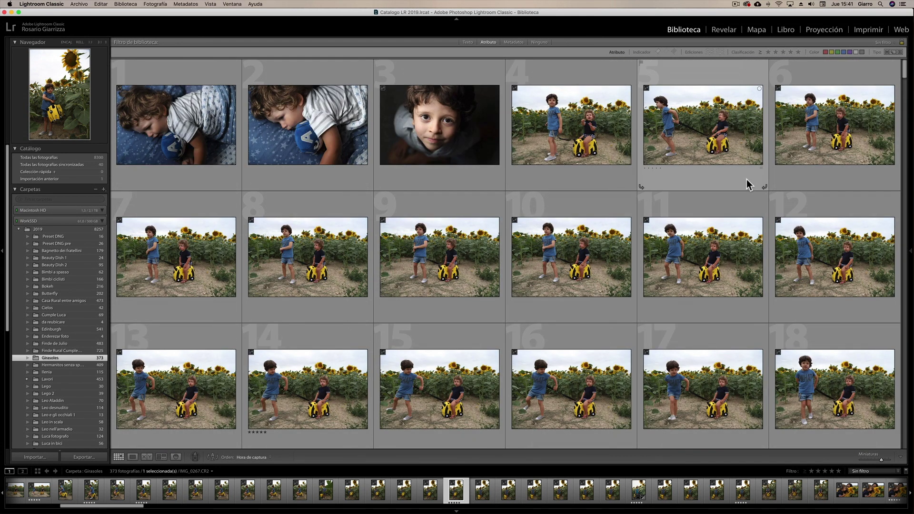
mouse_move(703, 125)
left_click(800, 52)
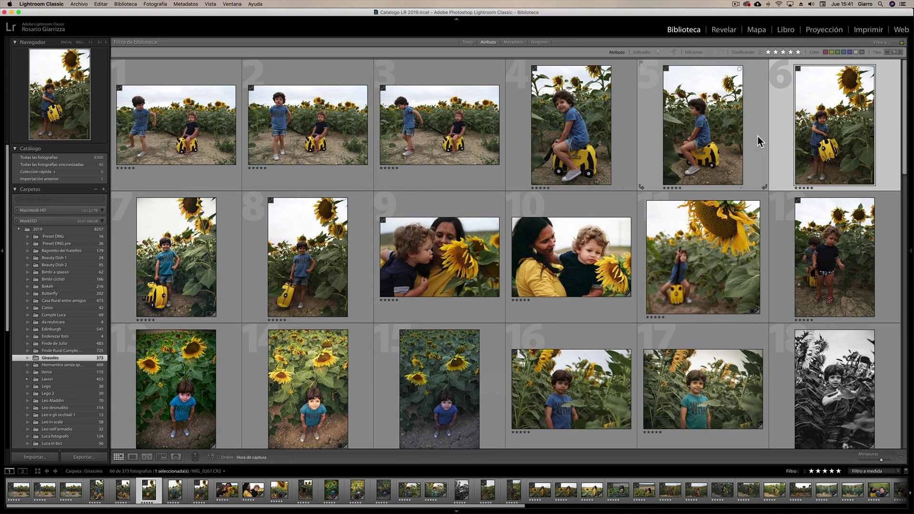
Select sunflower-field photos 14 and 13 in the filtered grid.
scroll(529, 291, "down", 3)
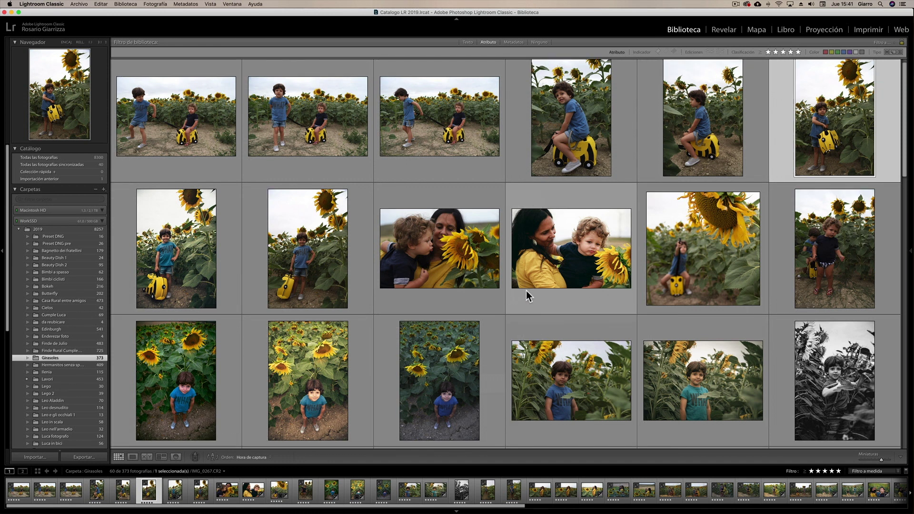
left_click(312, 250)
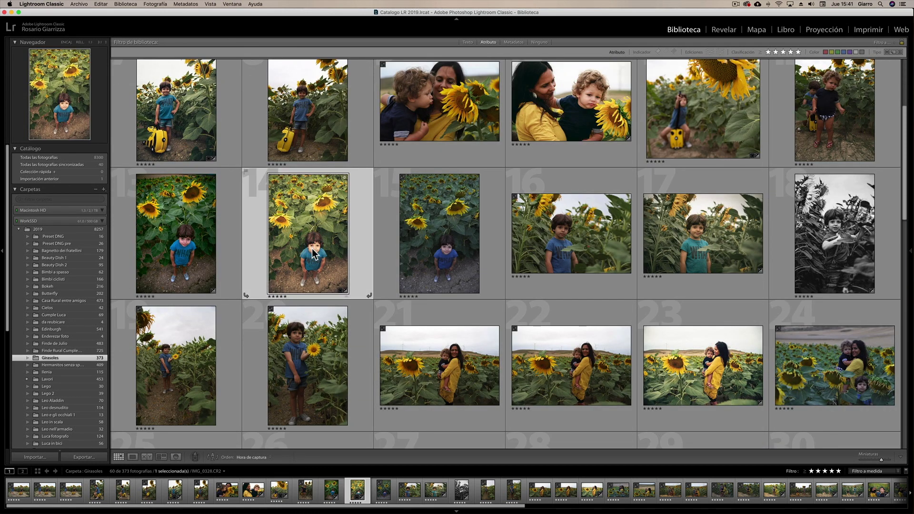
left_click(209, 247)
scroll(370, 261, "up", 3)
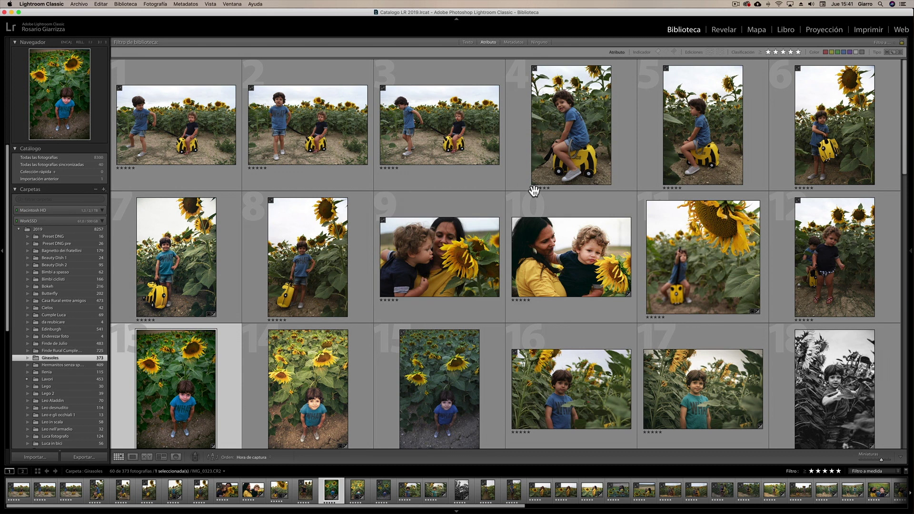
mouse_move(834, 124)
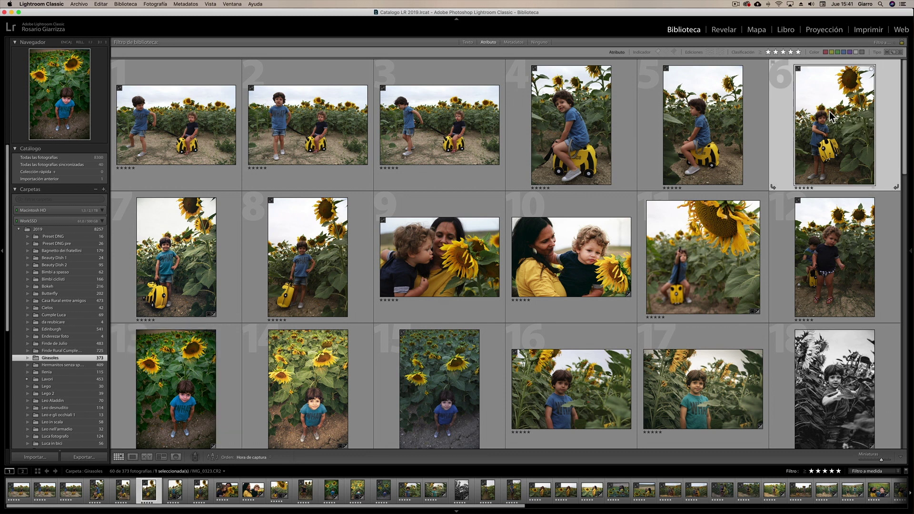
Open IMG_0267 in the Develop module and adjust its white balance temperature.
double_click(832, 116)
left_click(725, 30)
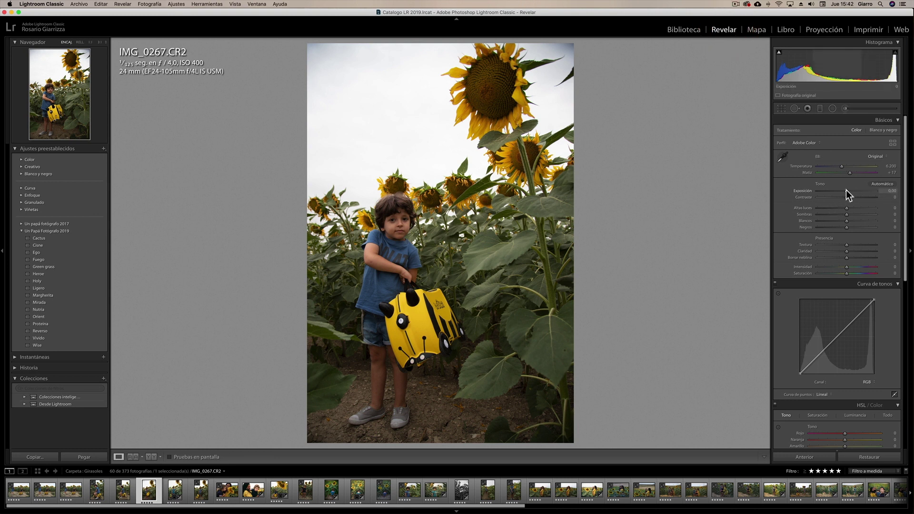
left_click_drag(841, 166, 853, 215)
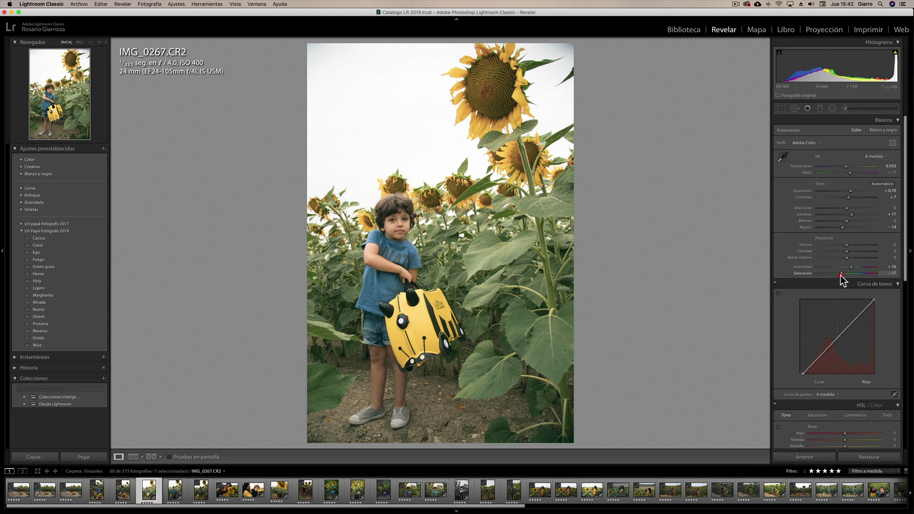
Add a light post-crop vignette of about -13 to IMG_0267.
scroll(808, 302, "down", 10)
scroll(808, 303, "down", 5)
scroll(839, 286, "down", 3)
left_click_drag(847, 280, 843, 282)
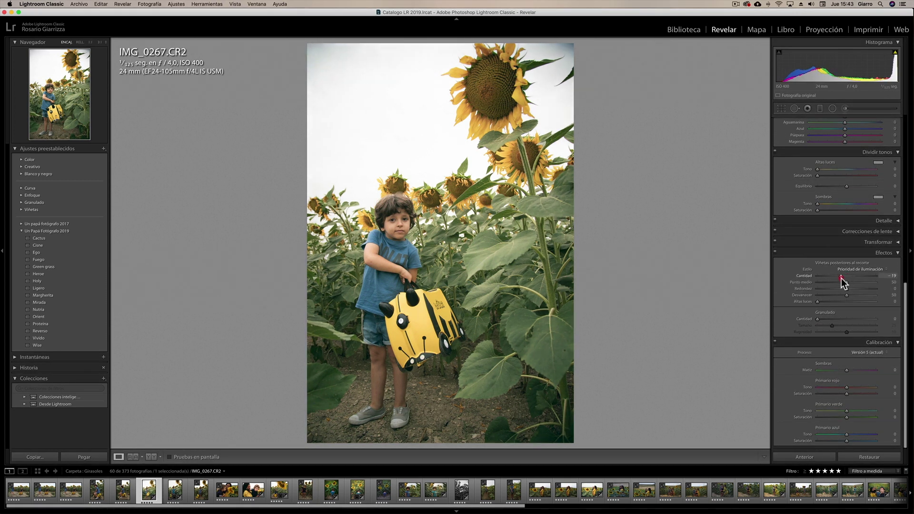
left_click(842, 275)
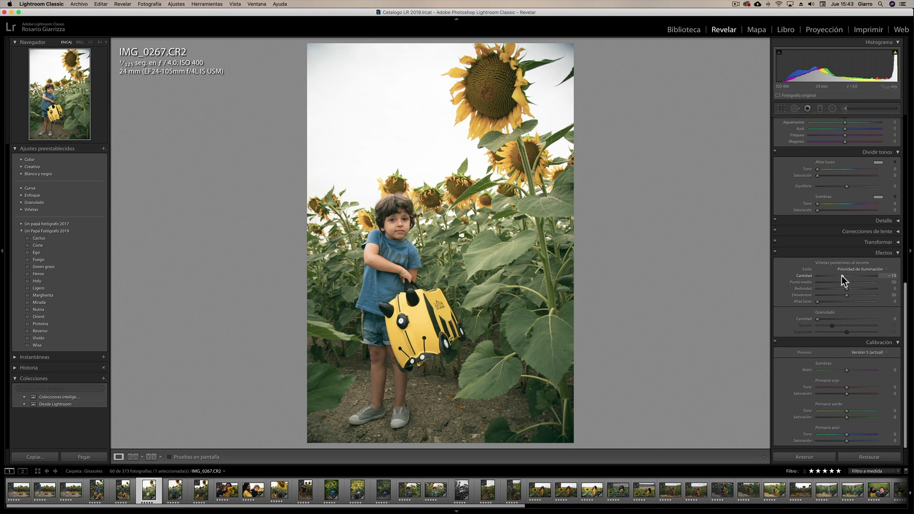
scroll(842, 276, "up", 10)
scroll(842, 276, "up", 5)
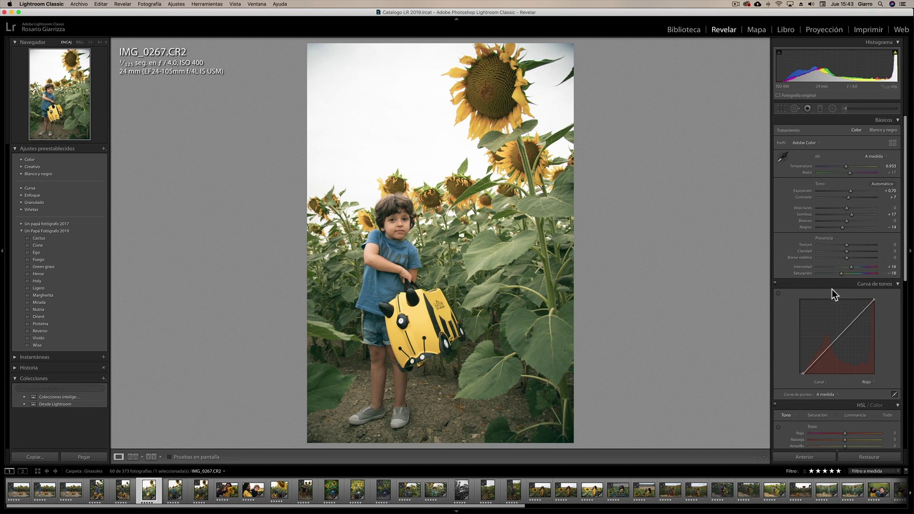
Warm the temperature slightly and collapse the Un Papá Fotógrafo 2019 preset group.
left_click(849, 166)
scroll(866, 355, "down", 5)
scroll(874, 197, "up", 7)
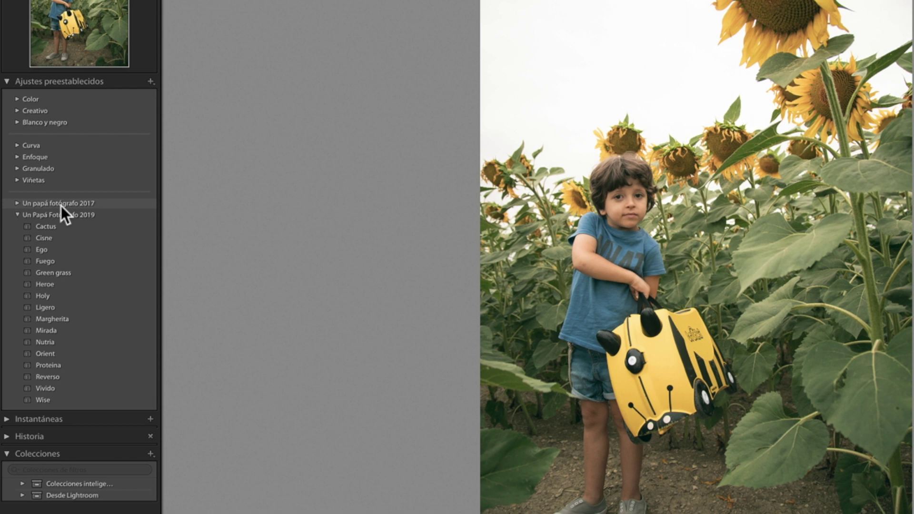
left_click(17, 215)
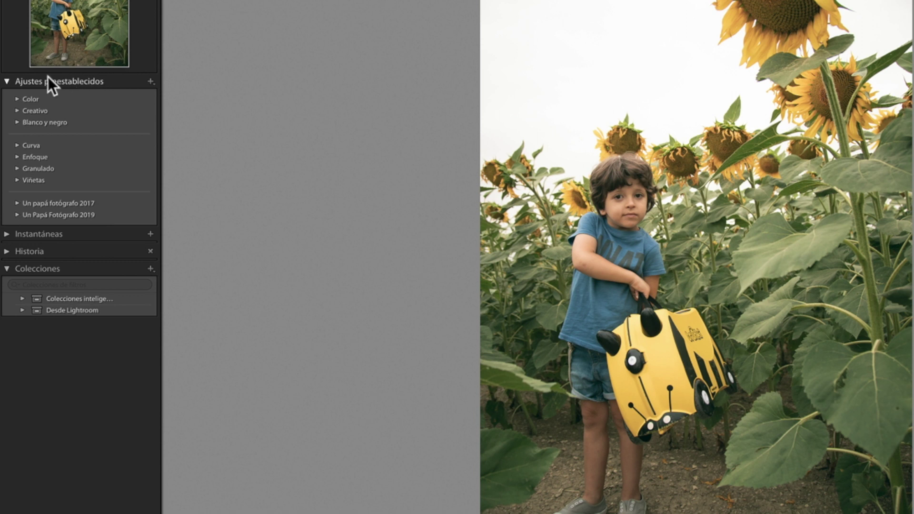
Name a new develop preset 'girasoles' and file it in a new 'girasoles' group.
left_click(150, 82)
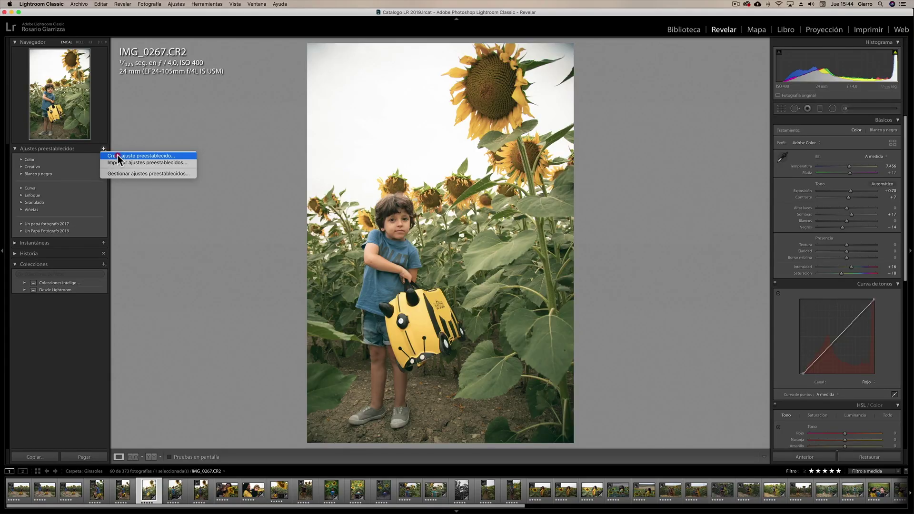
left_click(167, 88)
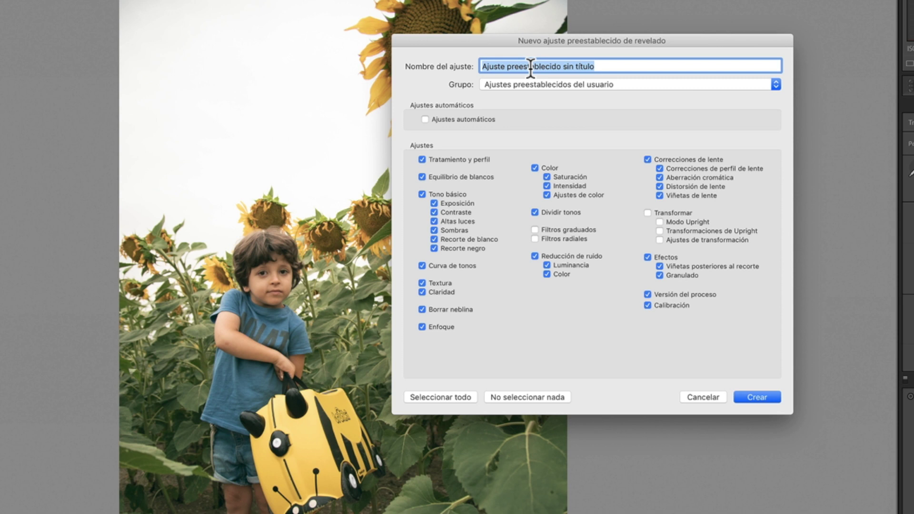
type("girasoles")
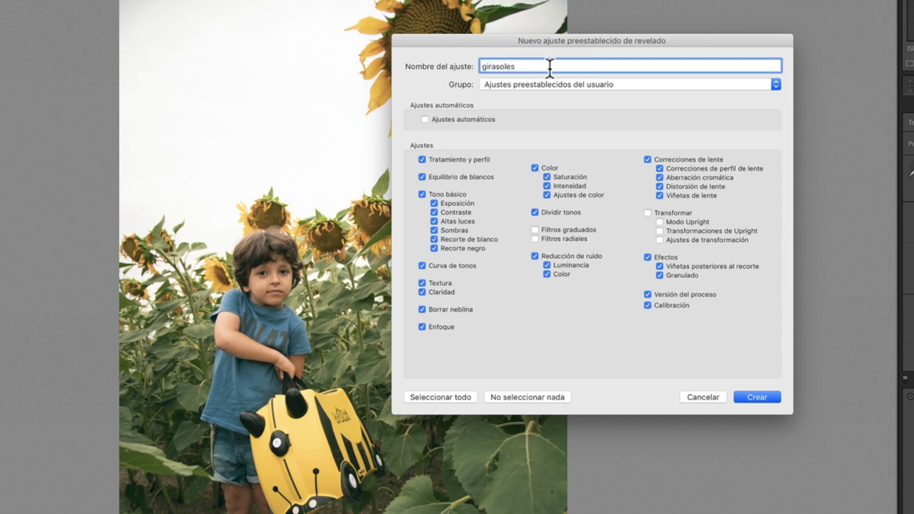
left_click(602, 84)
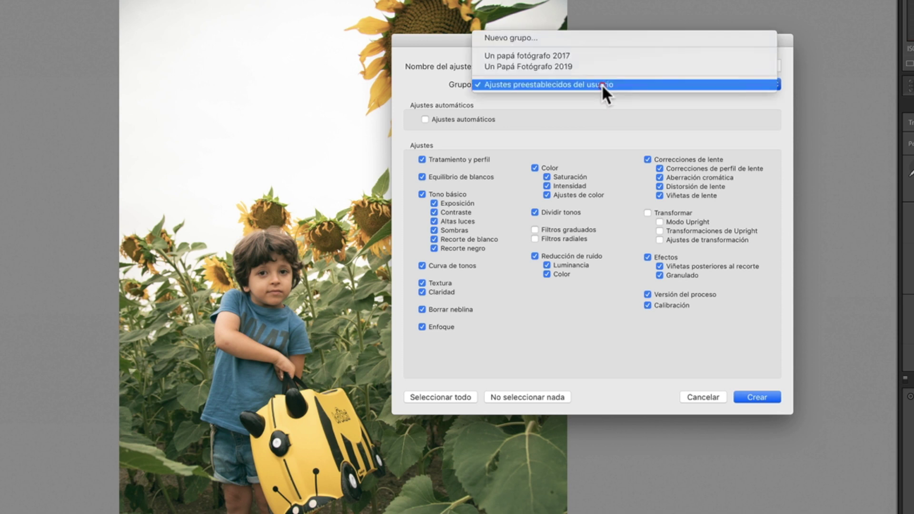
left_click(561, 39)
type("girsa")
key("BackSpace")
key("BackSpace")
key("BackSpace")
type("rasoles")
key("Return")
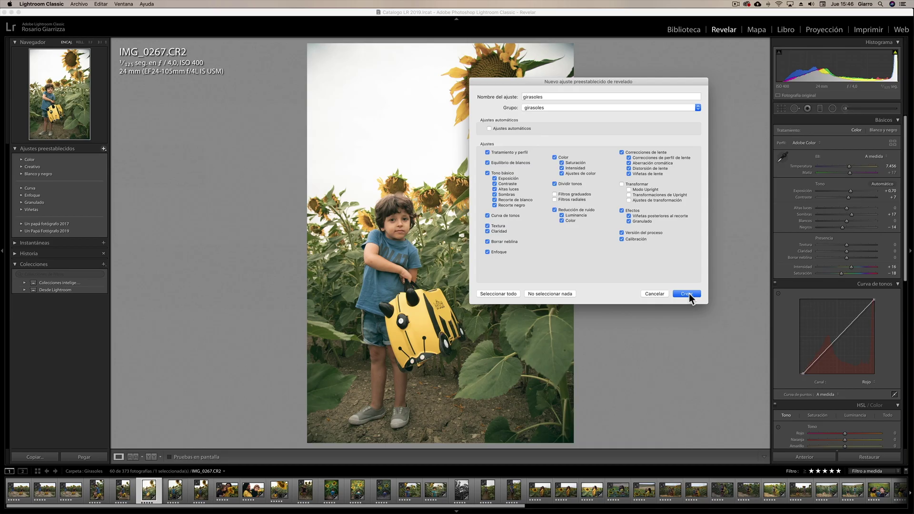
Create the girasoles preset, select it in its expanded group, and return to the Library.
left_click(760, 399)
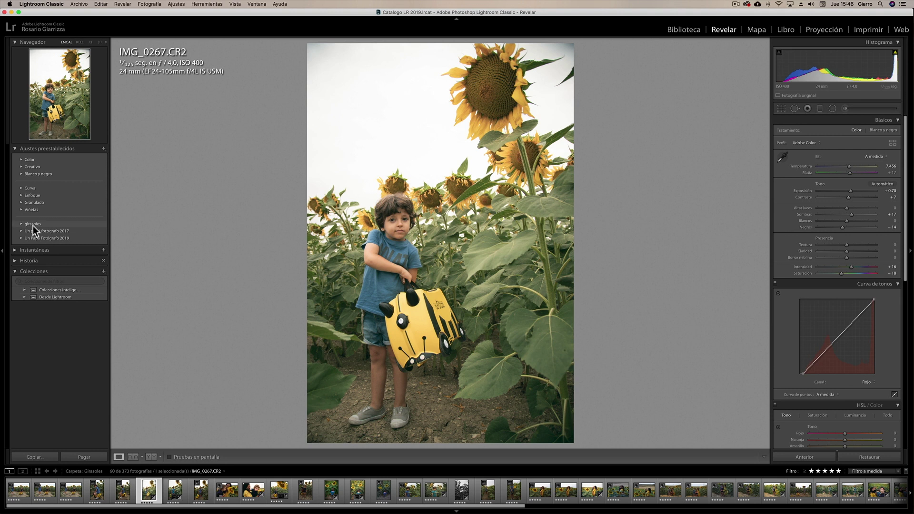
left_click(21, 225)
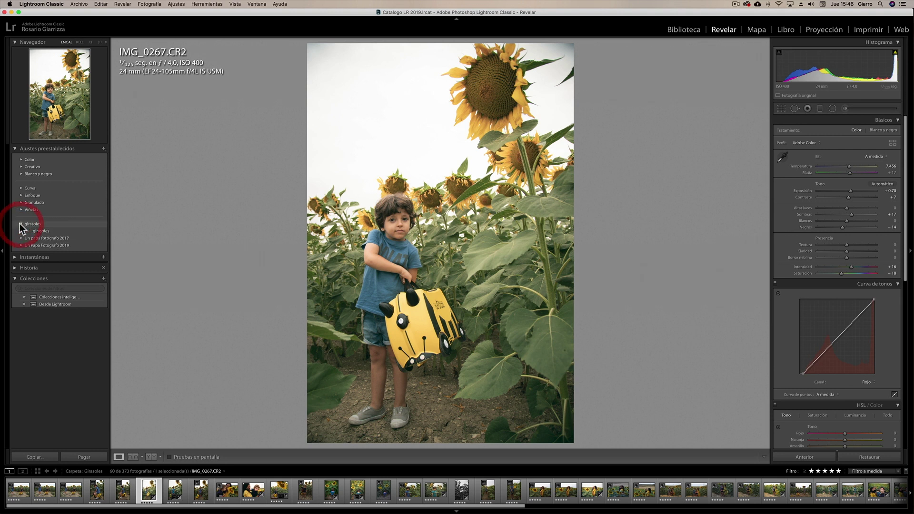
left_click(48, 231)
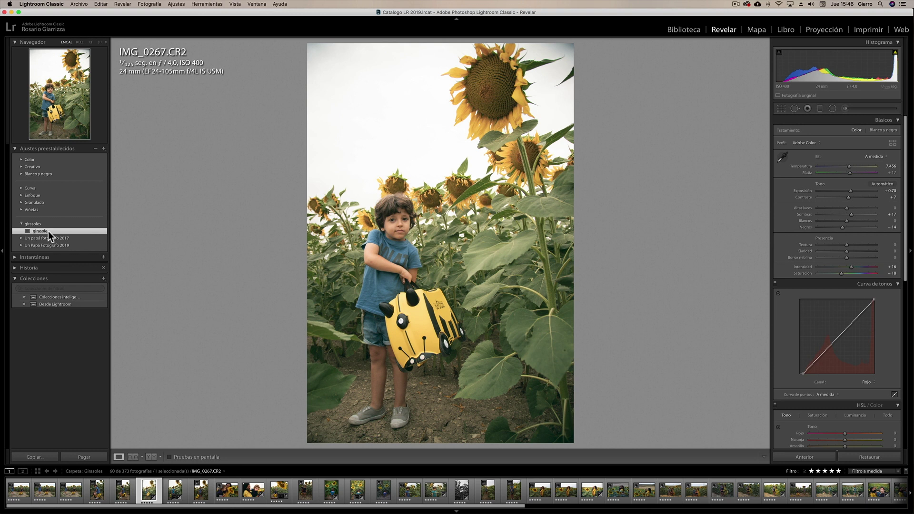
left_click(694, 30)
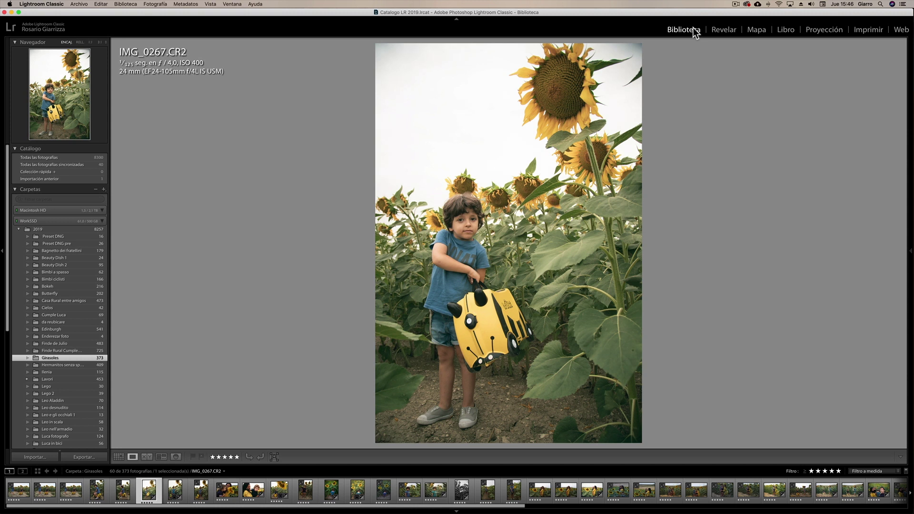
Return to Grid view and open the family selfie IMG_0480 on its own.
key("g")
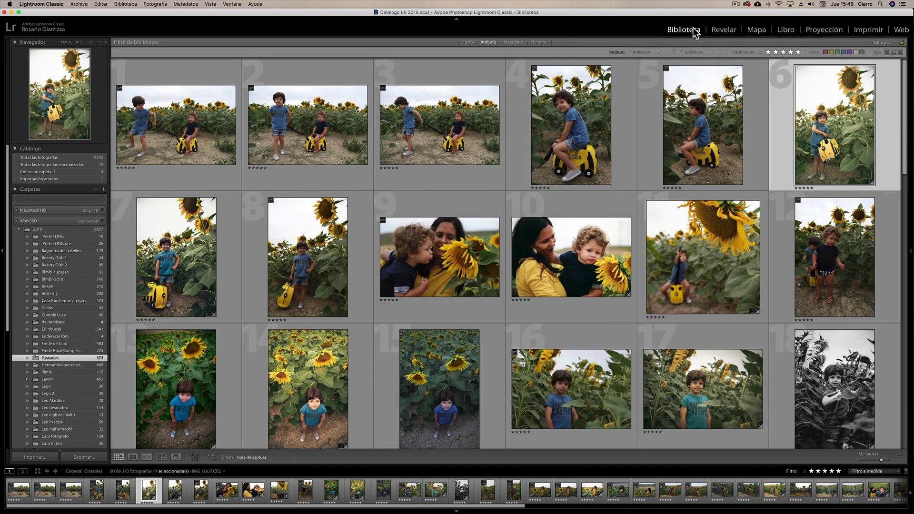
scroll(738, 313, "down", 10)
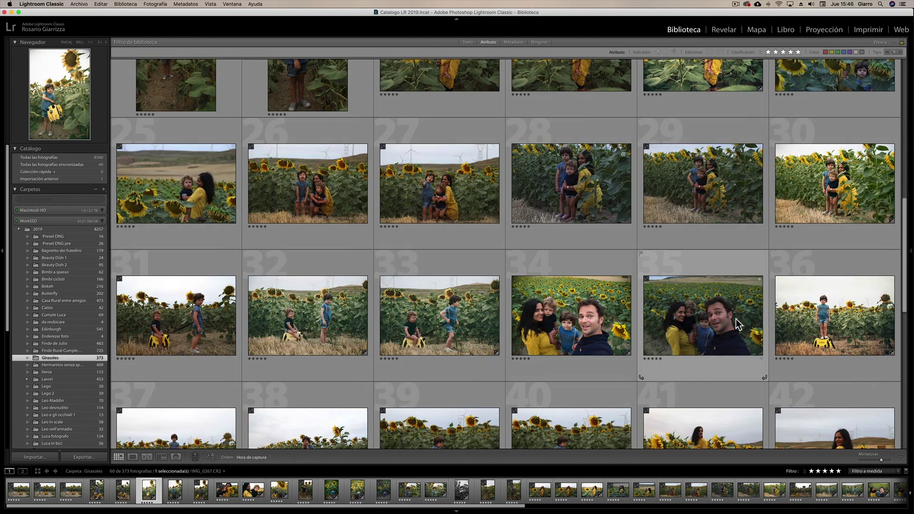
double_click(737, 317)
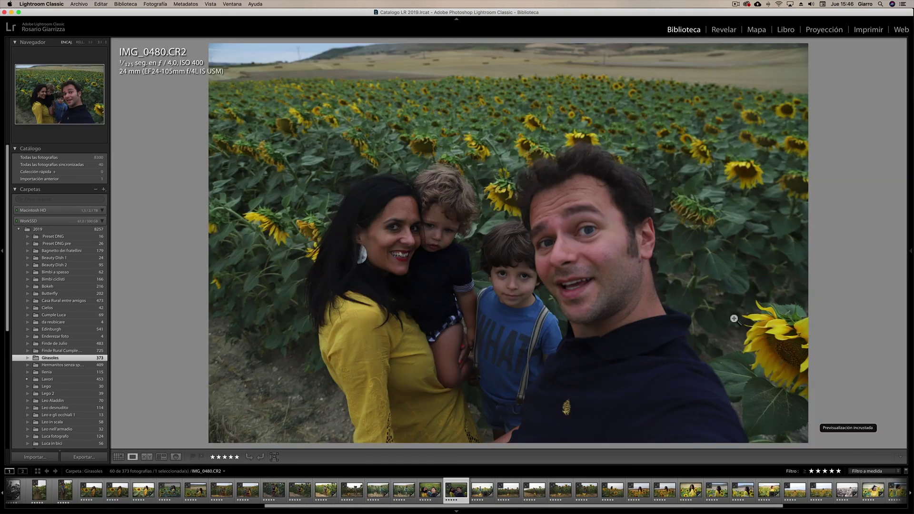
Apply the girasoles preset to IMG_0480, cool the temperature slightly, and set exposure to +0.95.
left_click(723, 30)
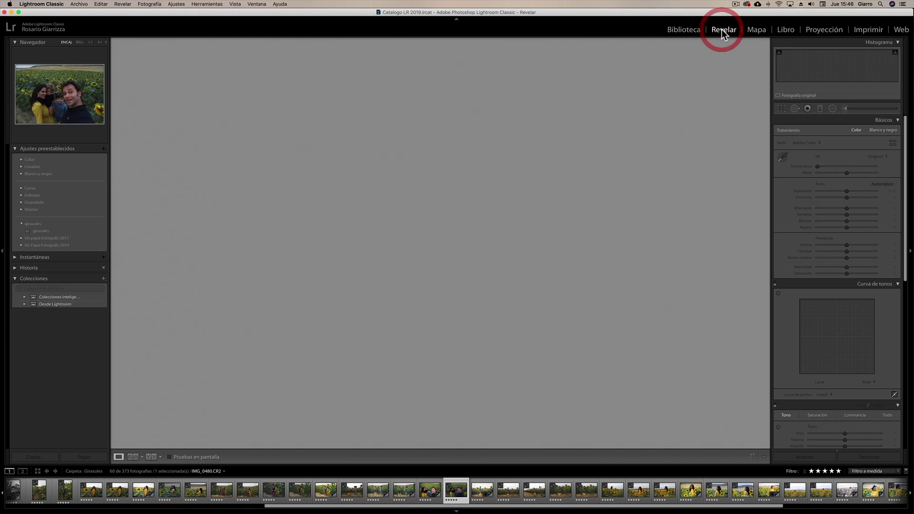
left_click(49, 231)
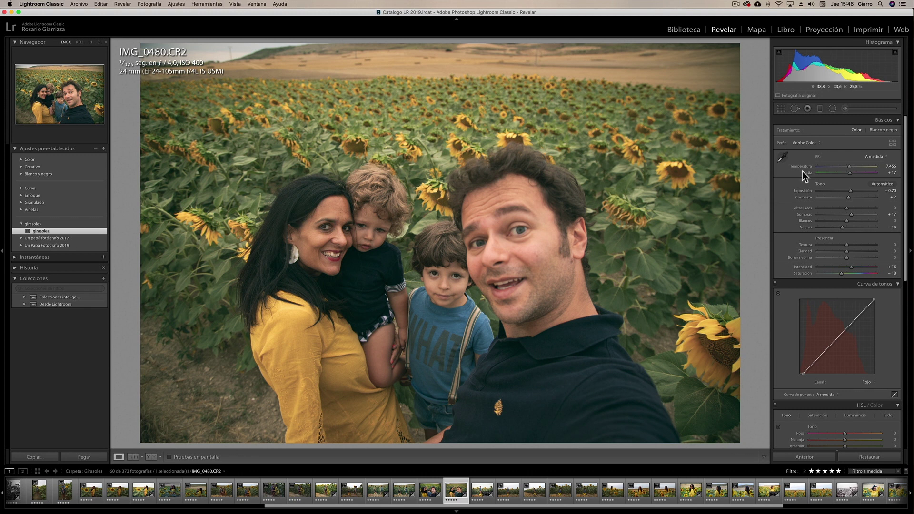
left_click_drag(850, 166, 846, 168)
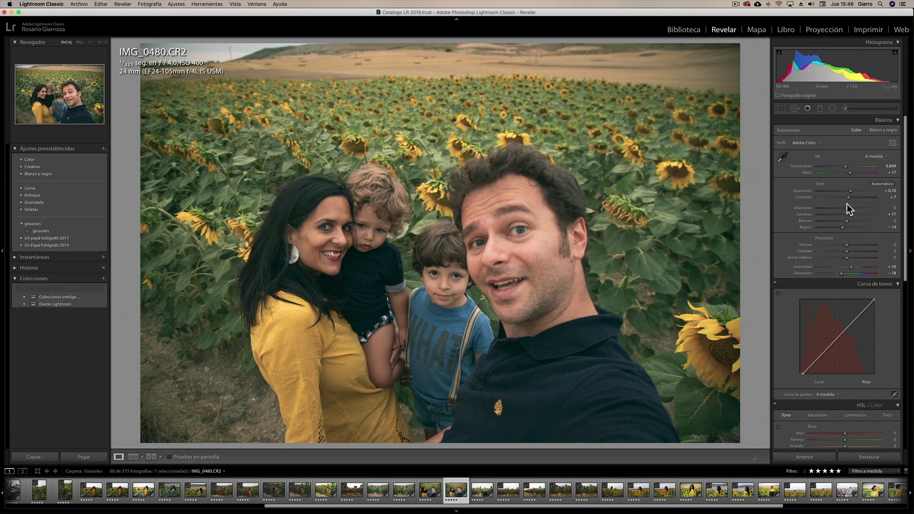
left_click_drag(850, 192, 853, 192)
key("Down")
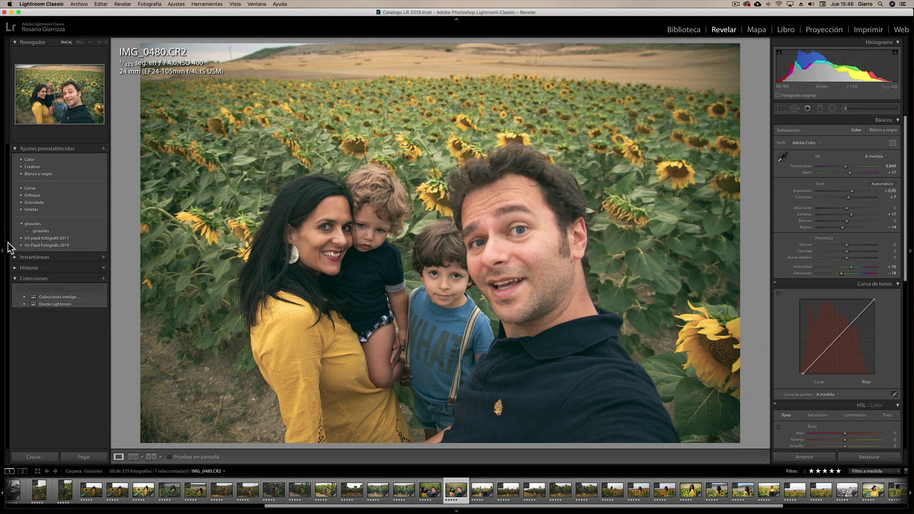
Expand and collapse the 2017 and 2019 Un Papá Fotógrafo groups, then reapply girasoles.
left_click(21, 239)
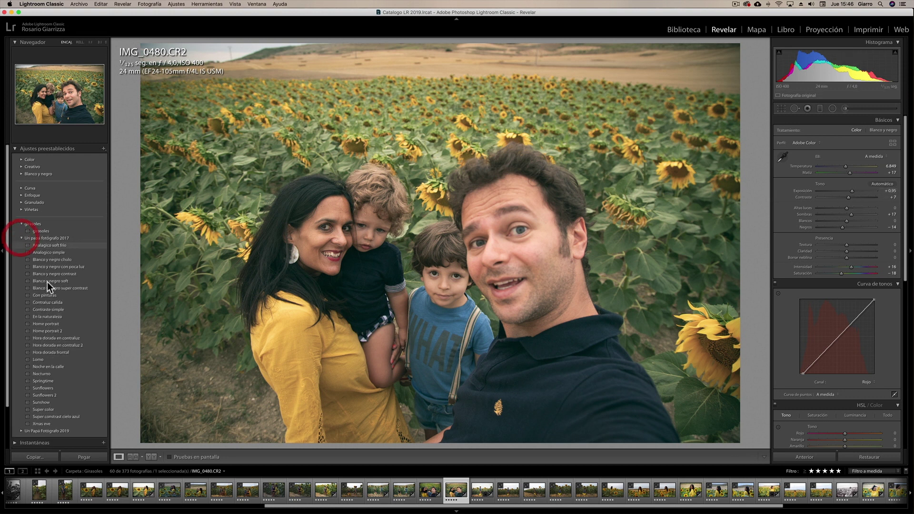
left_click(21, 237)
left_click(22, 244)
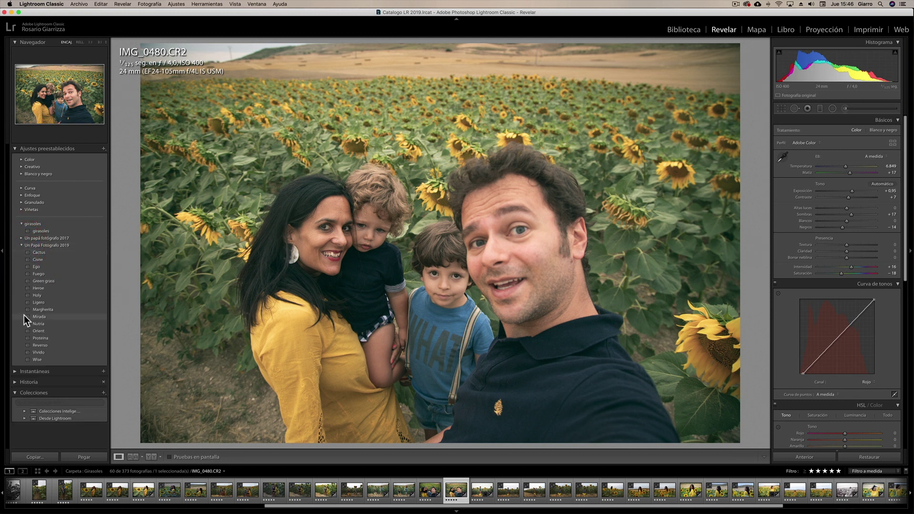
left_click(22, 245)
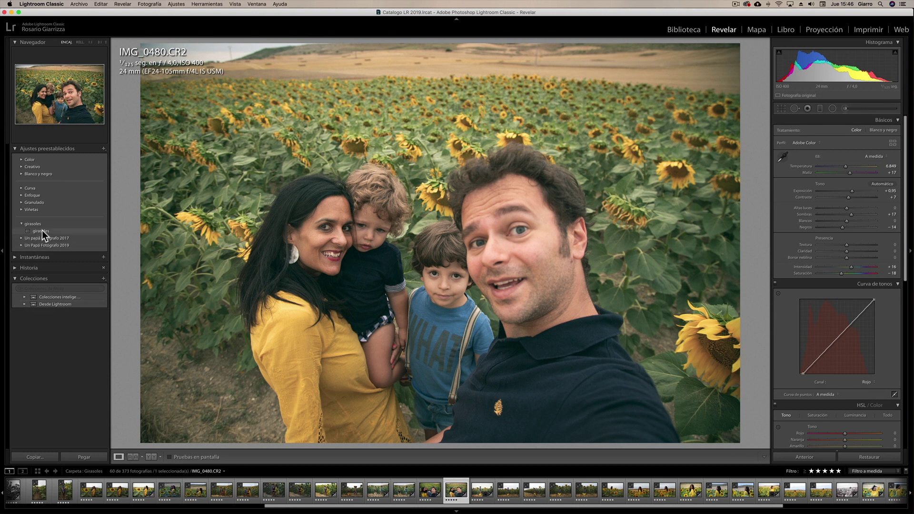
left_click(42, 230)
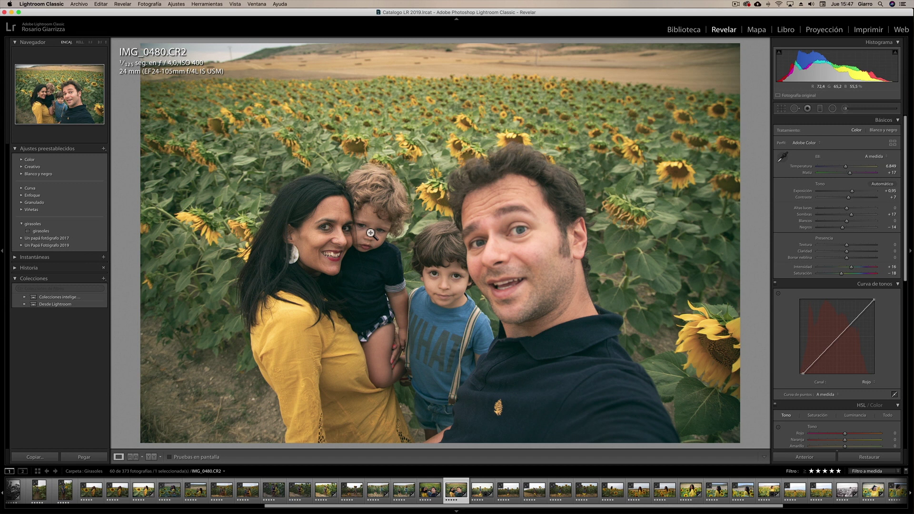
Switch to Grid view with numbered cells and open IMG_0294, the child on the yellow suitcase.
key("g")
scroll(560, 150, "up", 1)
key("j")
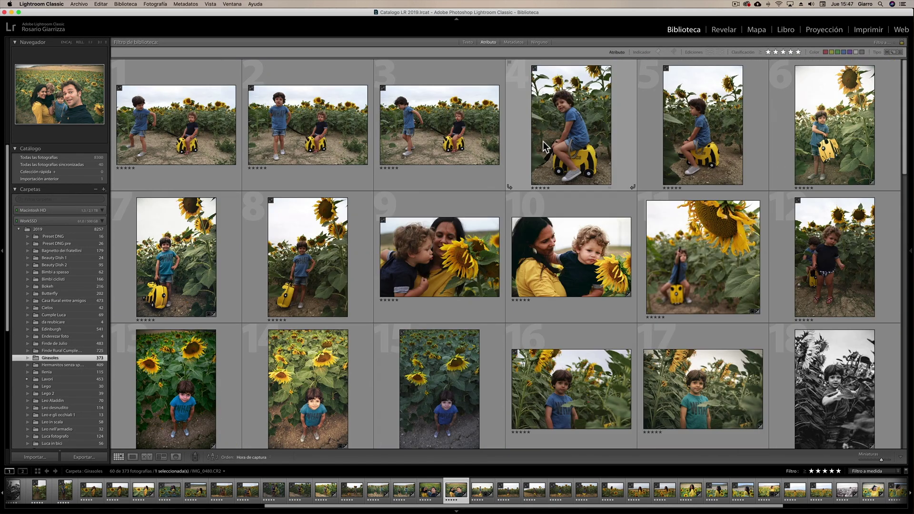
left_click(705, 257)
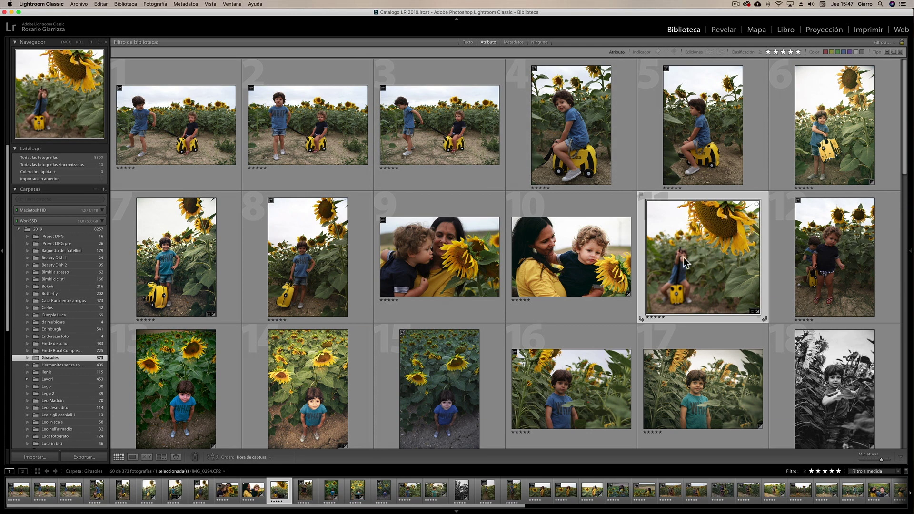
double_click(709, 256)
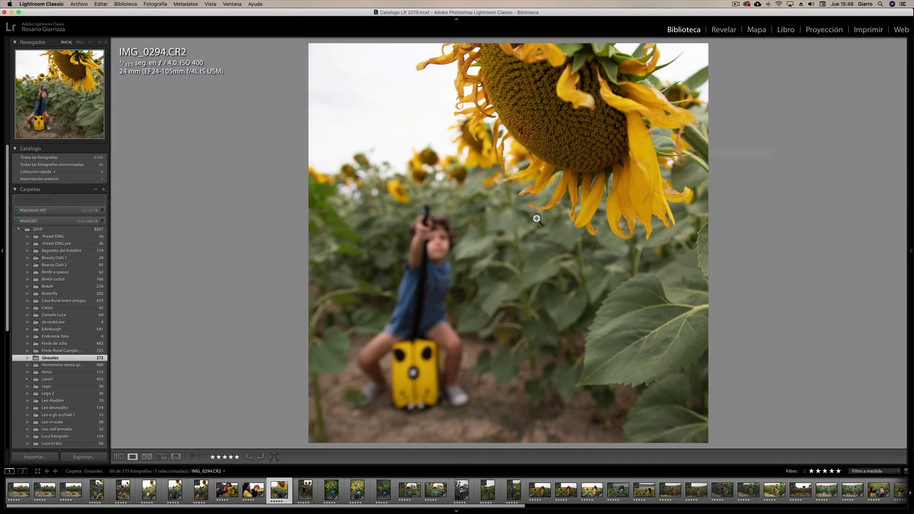
right_click(537, 217)
Export IMG_0294 as a JPEG into a new 'girasoles' folder created on the Desktop.
left_click(684, 415)
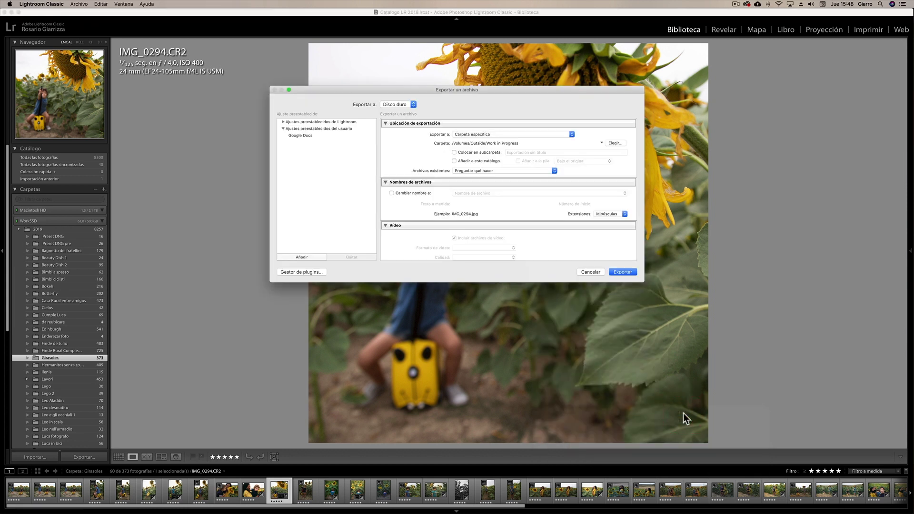
left_click(618, 143)
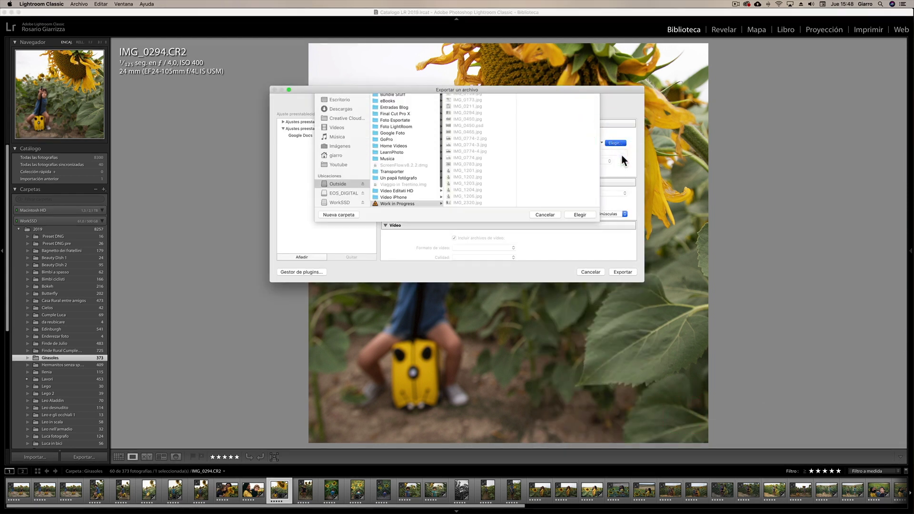
left_click(342, 132)
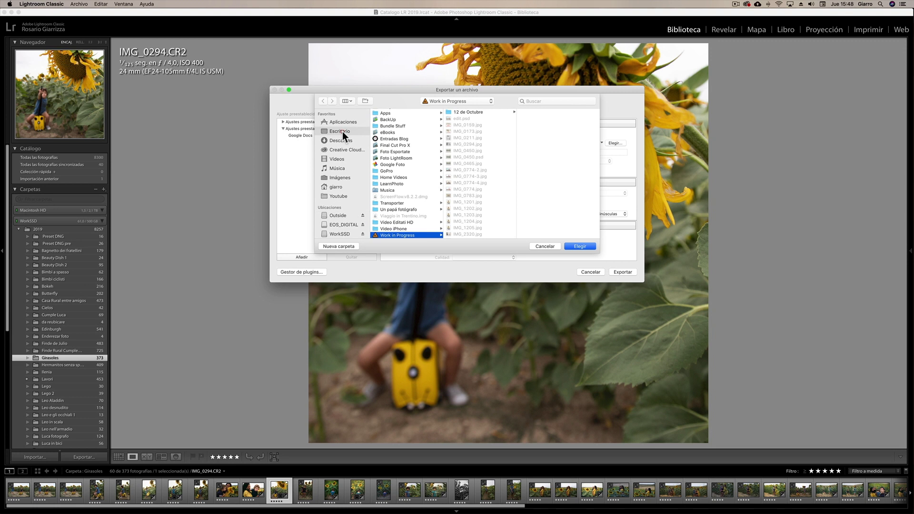
left_click(334, 247)
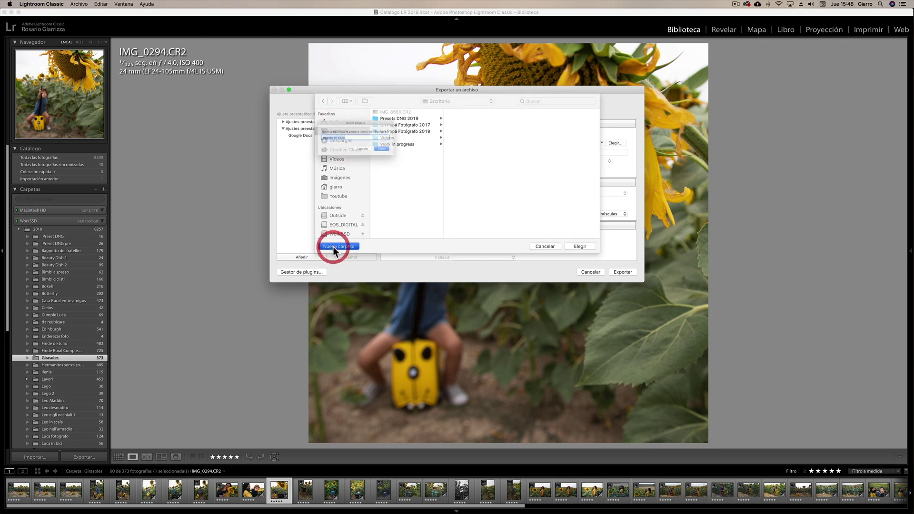
type("girasoles")
key("Return")
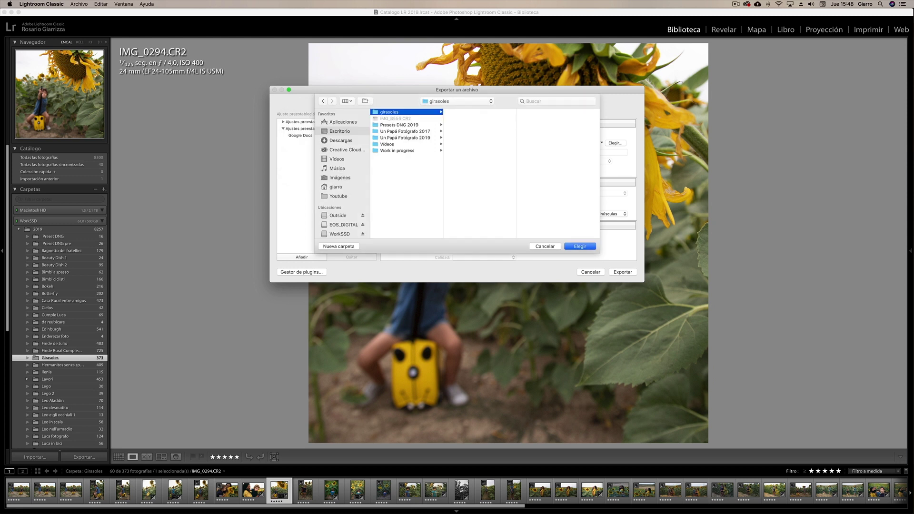
left_click(579, 247)
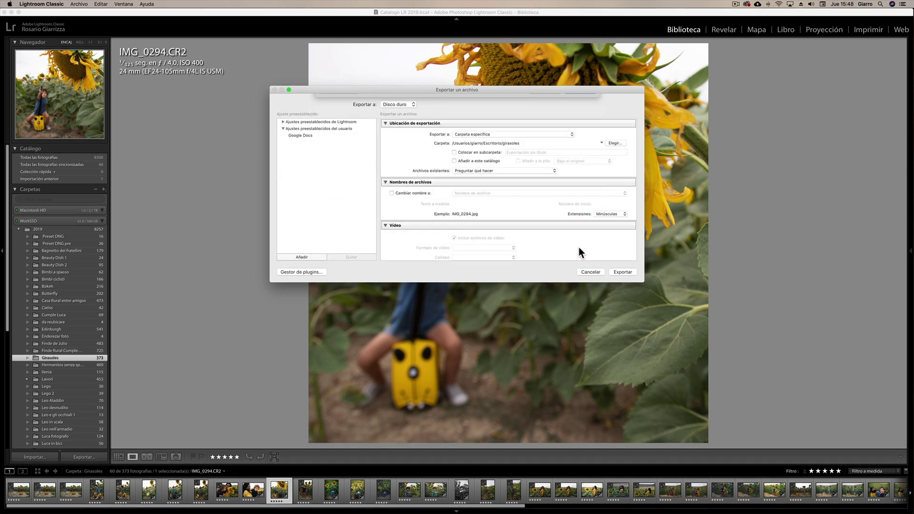
left_click(623, 273)
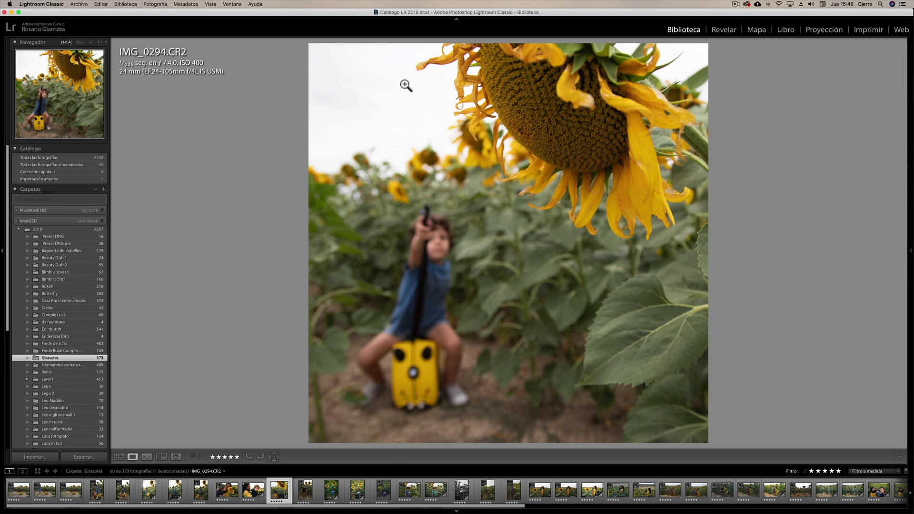
Hide Lightroom and open IMG_0294.jpg from the desktop girasoles folder in Photoshop.
left_click(11, 12)
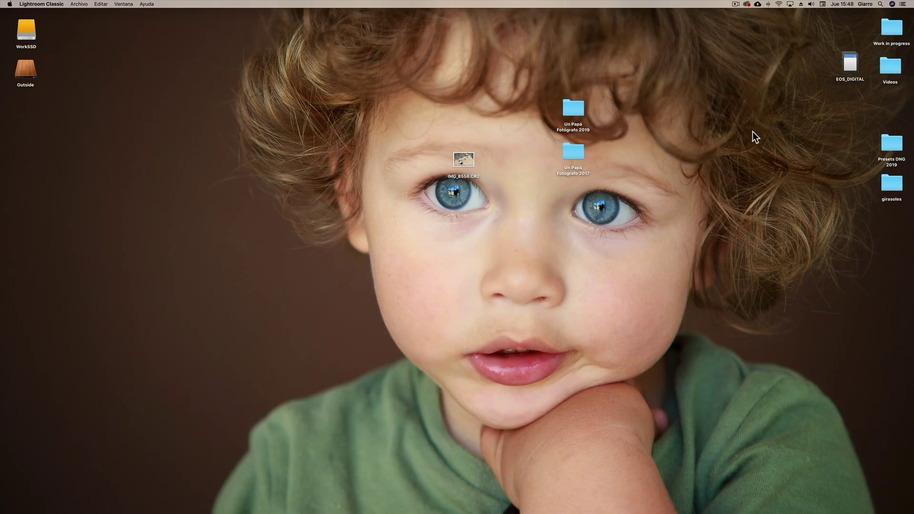
double_click(892, 183)
left_click_drag(412, 136, 12, 162)
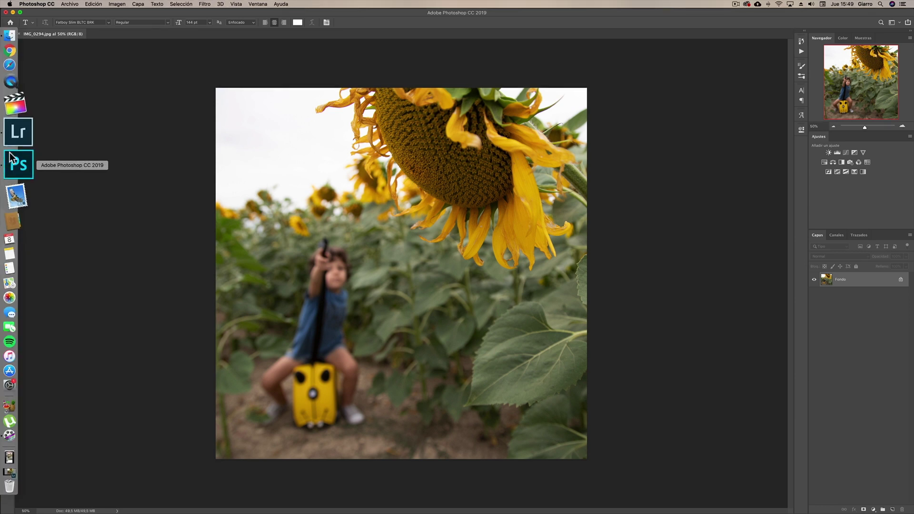
left_click(15, 142)
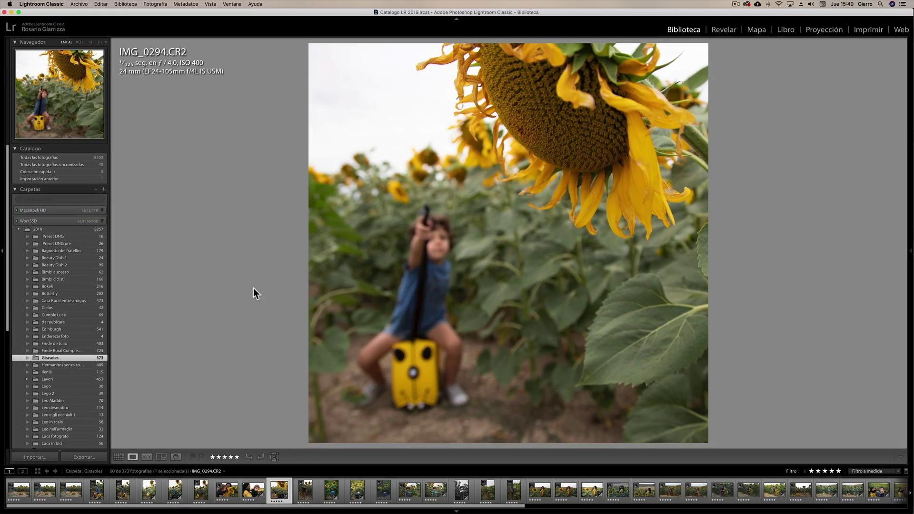
left_click(724, 30)
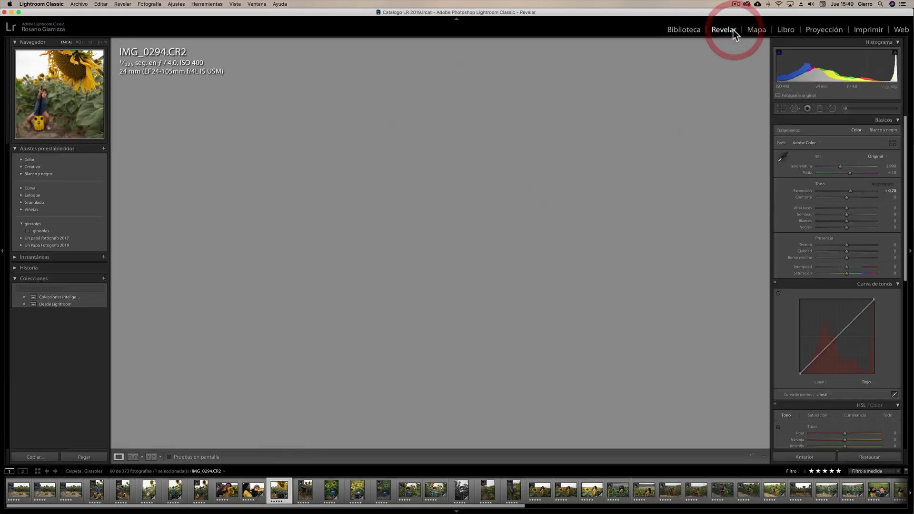
left_click(11, 12)
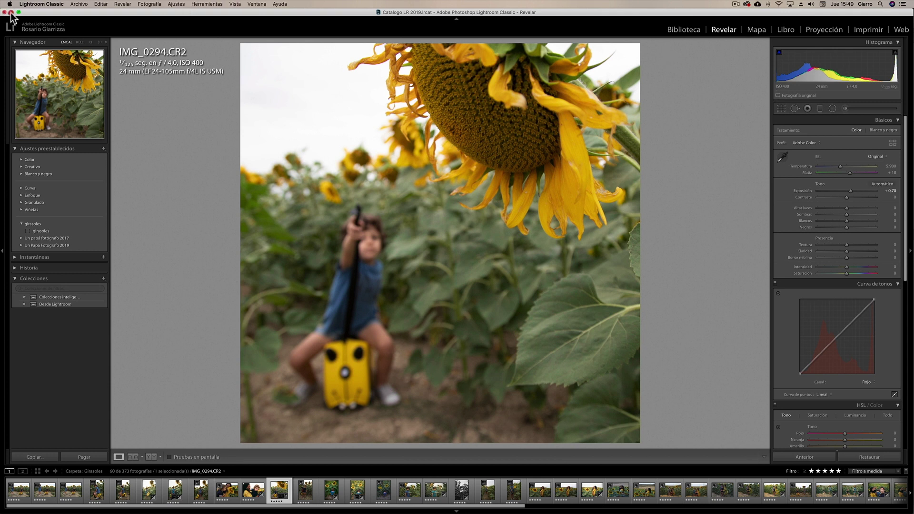
left_click(861, 283)
Add a 'GIRASOLES' text layer and move it to the centre of the photo.
left_click(23, 193)
left_click(313, 271)
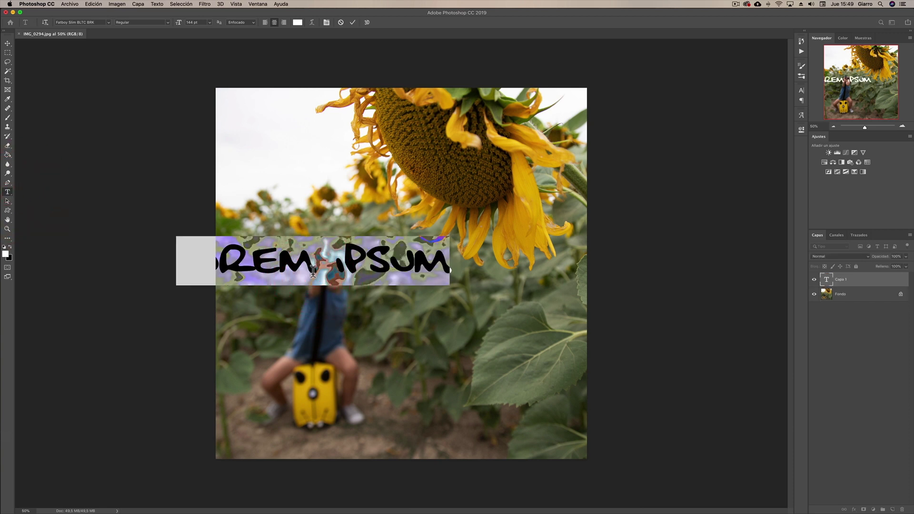
type("GIRASOLES")
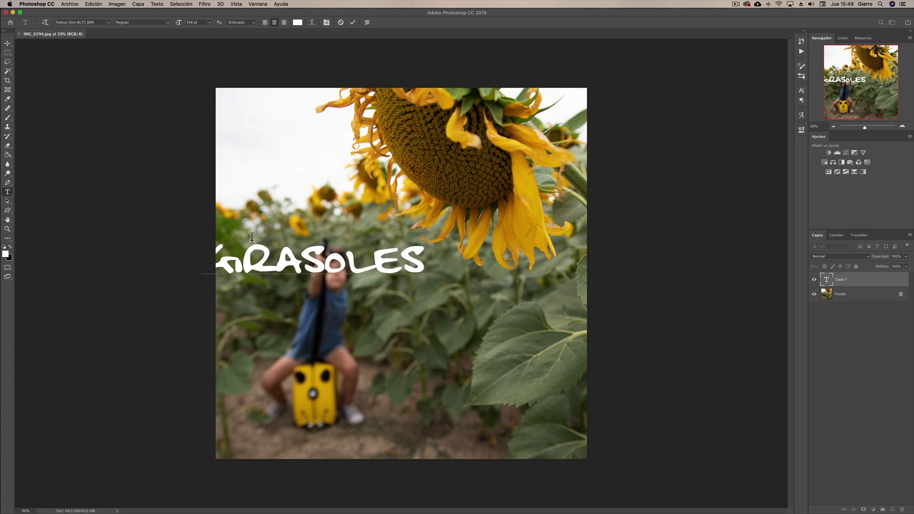
left_click(8, 43)
mouse_move(405, 277)
left_mouse_down()
mouse_move(457, 270)
mouse_move(452, 325)
left_mouse_up()
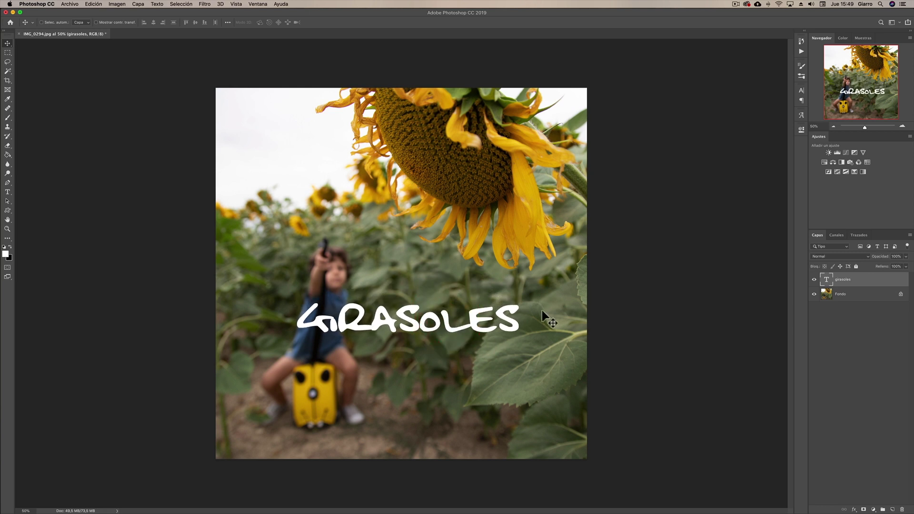
Resize the image to 1000 pixels wide via Image Size.
left_click(116, 4)
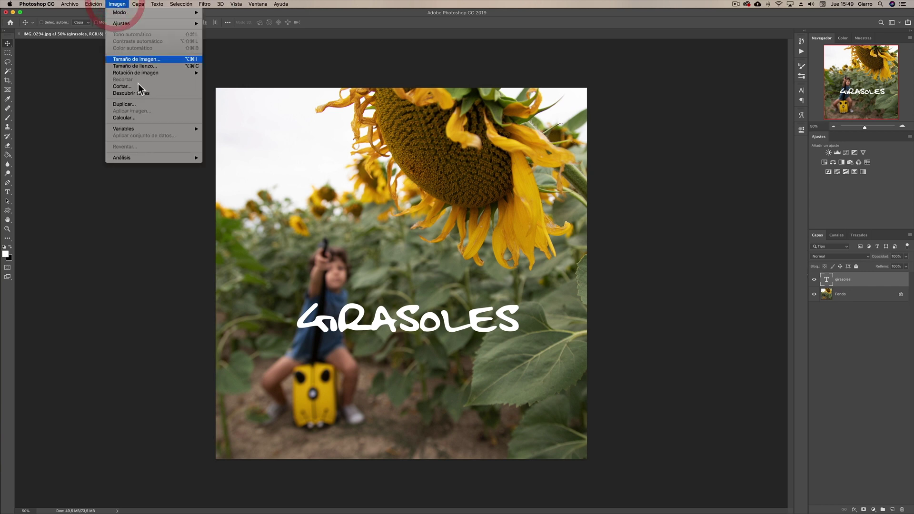
left_click(151, 59)
type("100")
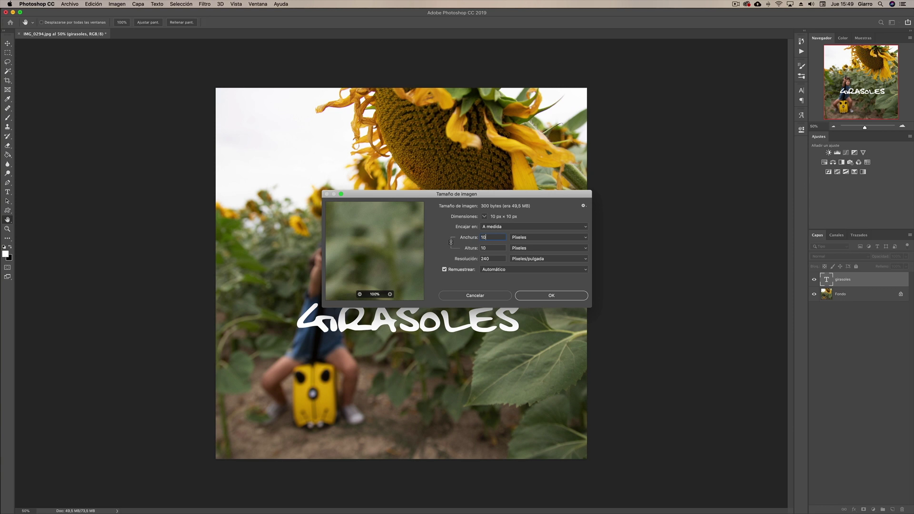
type("0")
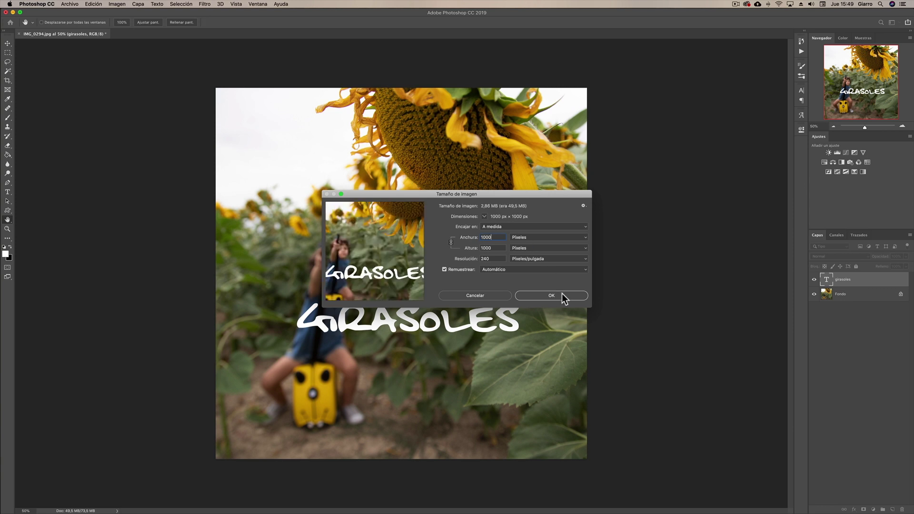
left_click(562, 296)
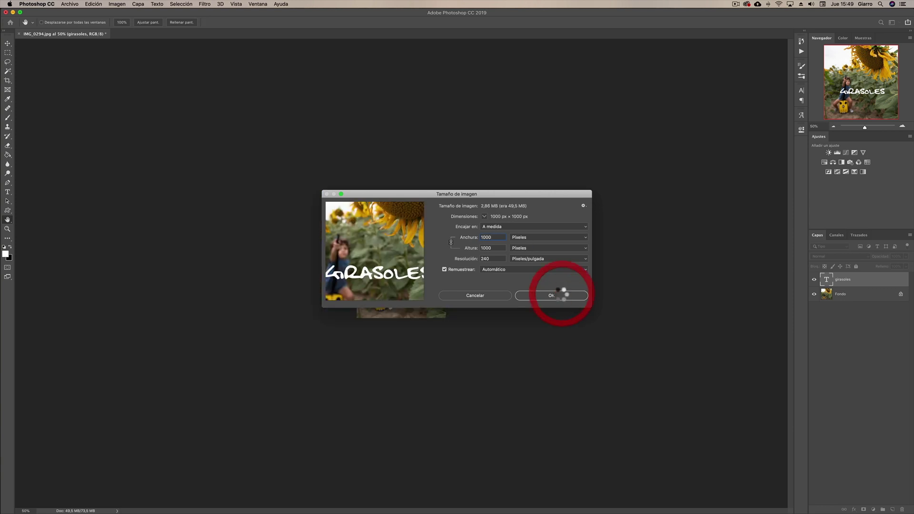
left_click(903, 127)
Flatten the image into one background layer and save it as JPEG.
right_click(886, 292)
left_click(850, 360)
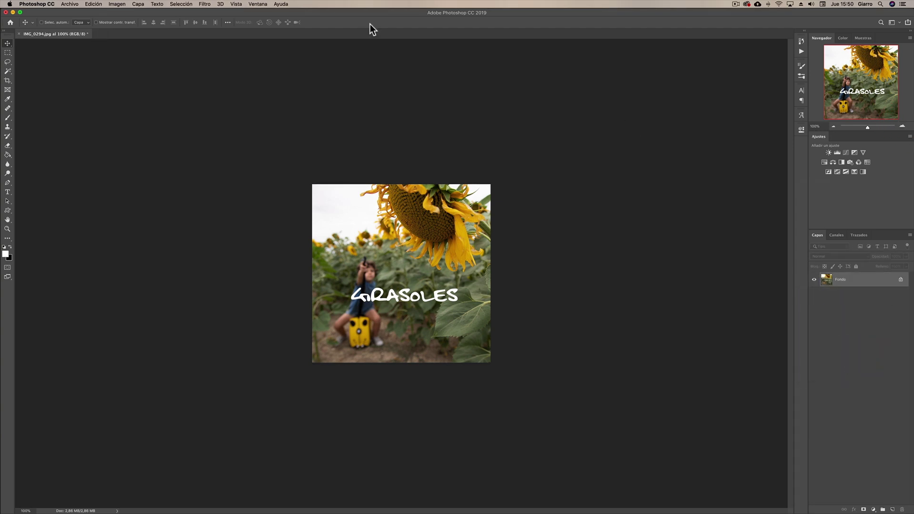
left_click(69, 4)
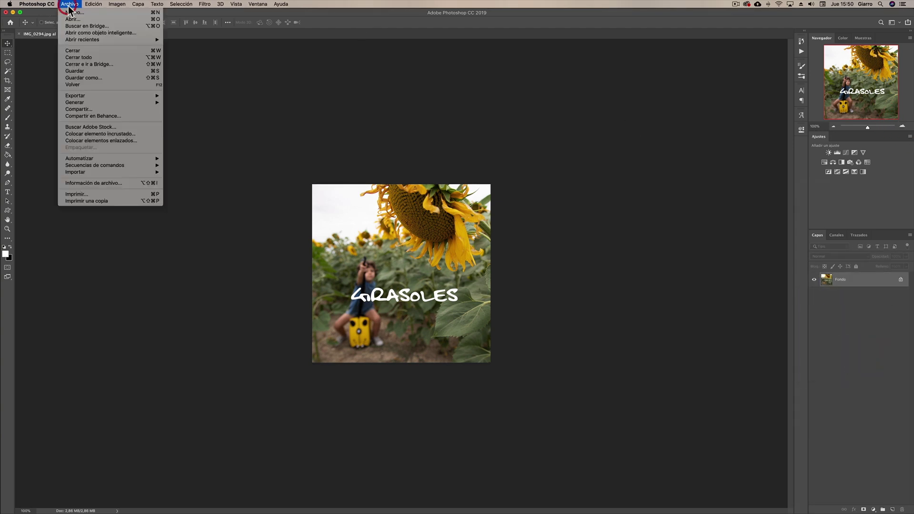
left_click(99, 71)
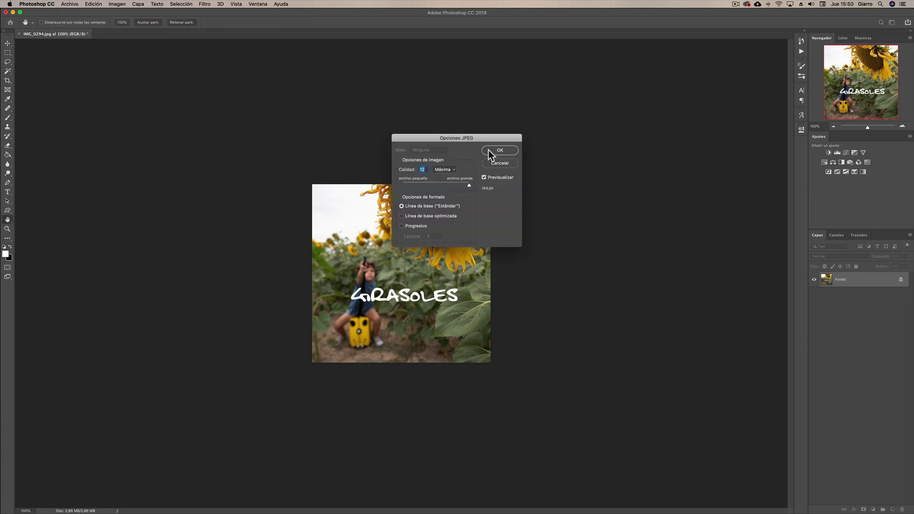
left_click(499, 151)
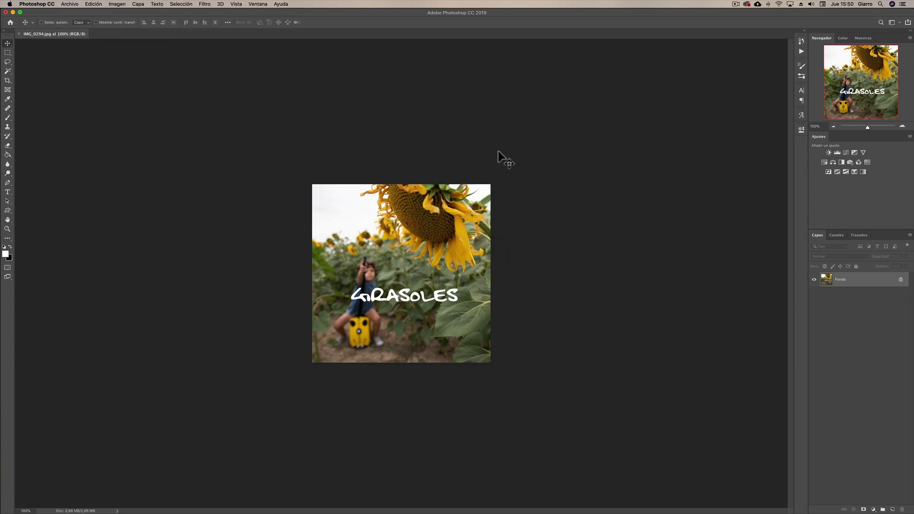
Close the Photoshop document, rename IMG_0294.jpg to girasoles.jpg, and send it to Lightroom Classic.
left_click(19, 34)
left_click(6, 11)
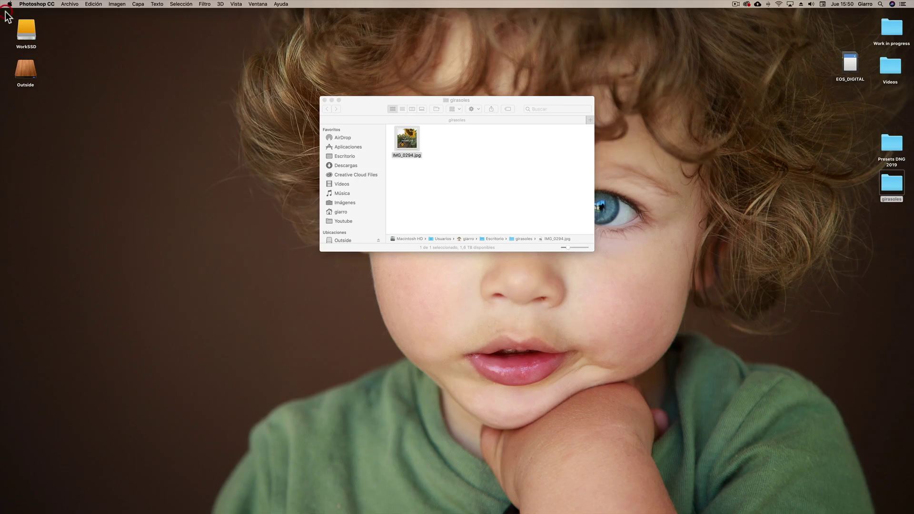
left_click(437, 181)
left_click(408, 155)
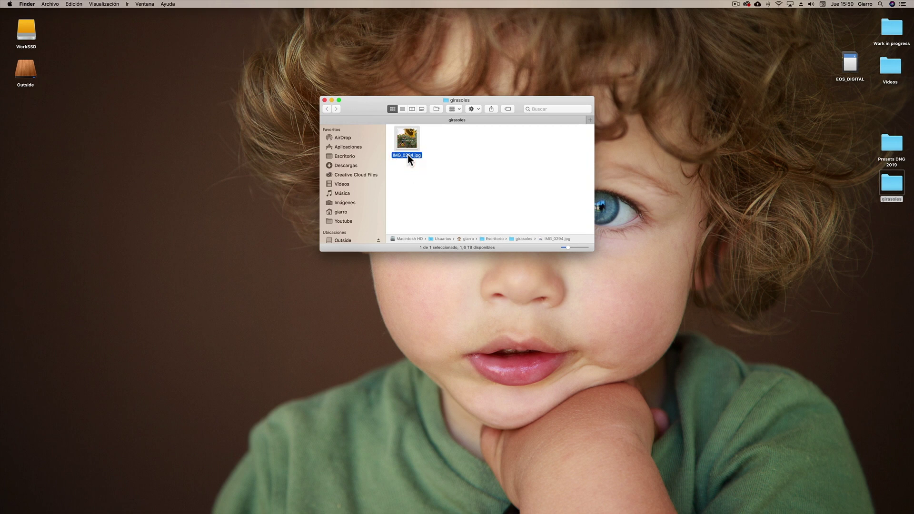
type("girasoles")
key("Return")
left_click_drag(408, 142, 17, 159)
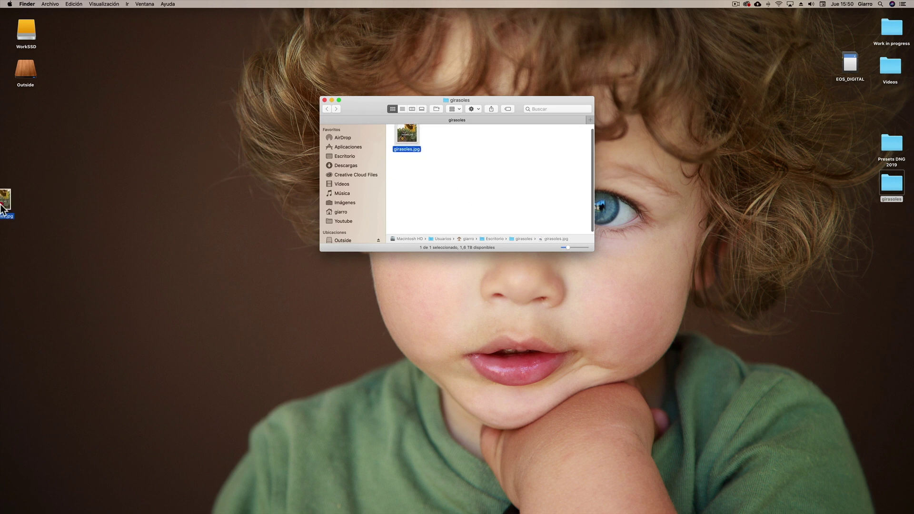
left_click_drag(16, 144, 19, 148)
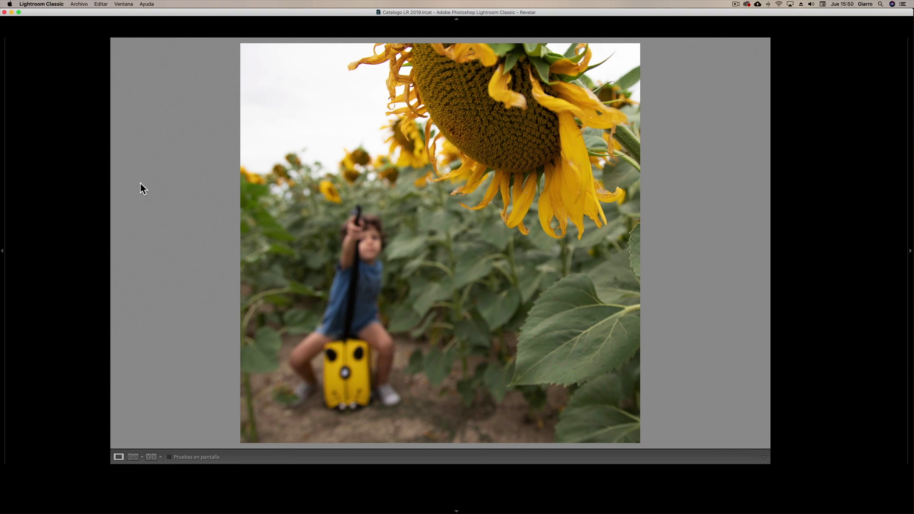
Import girasoles.jpg into the Lightroom Classic catalog with Cmd+Shift+I.
key("ctrl+shift+i")
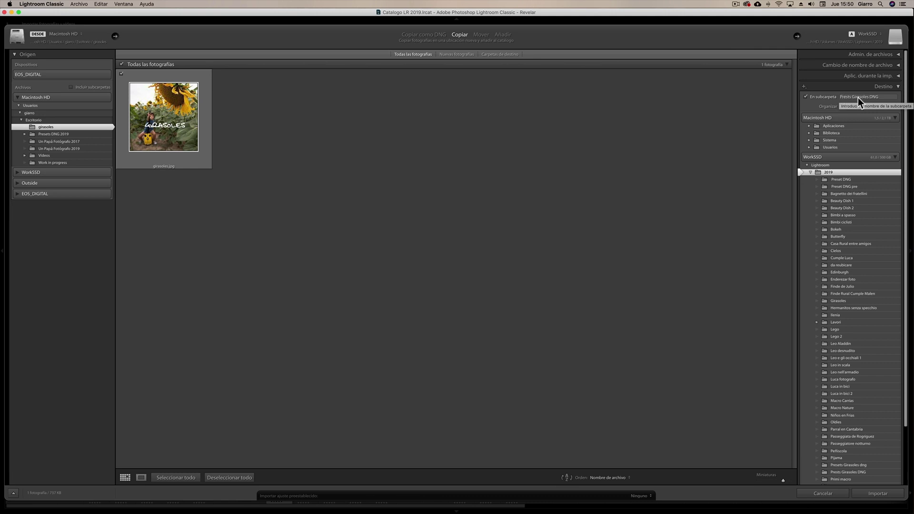
left_click(889, 498)
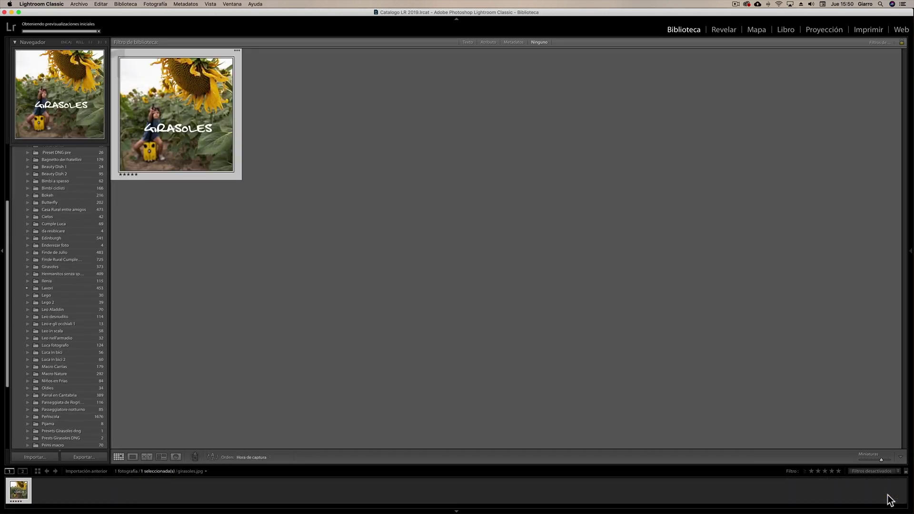
In Develop at 1:1 view, apply the girasoles preset to girasoles.jpg.
left_click(724, 31)
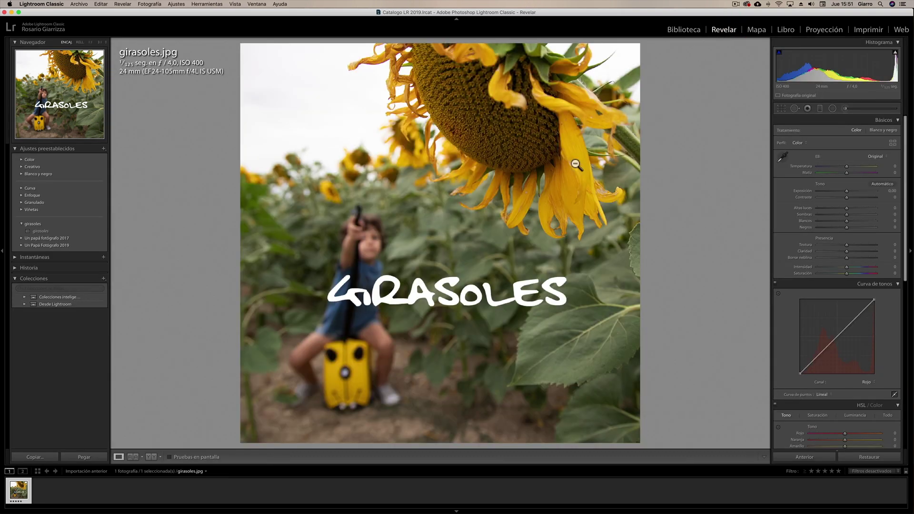
left_click(474, 255)
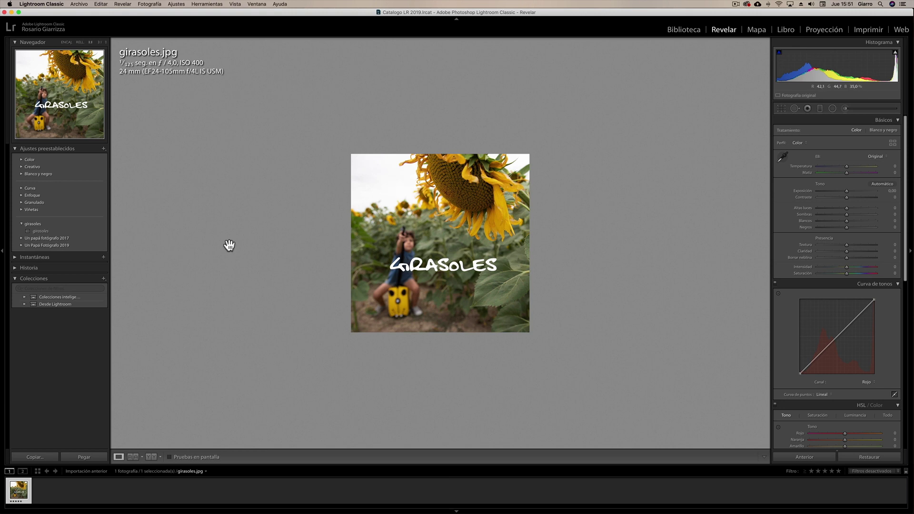
left_click(43, 232)
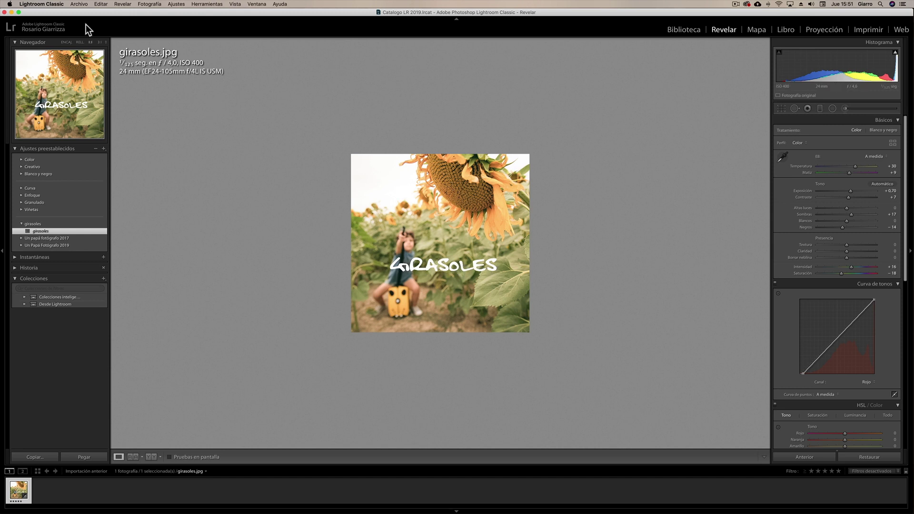
left_click(81, 4)
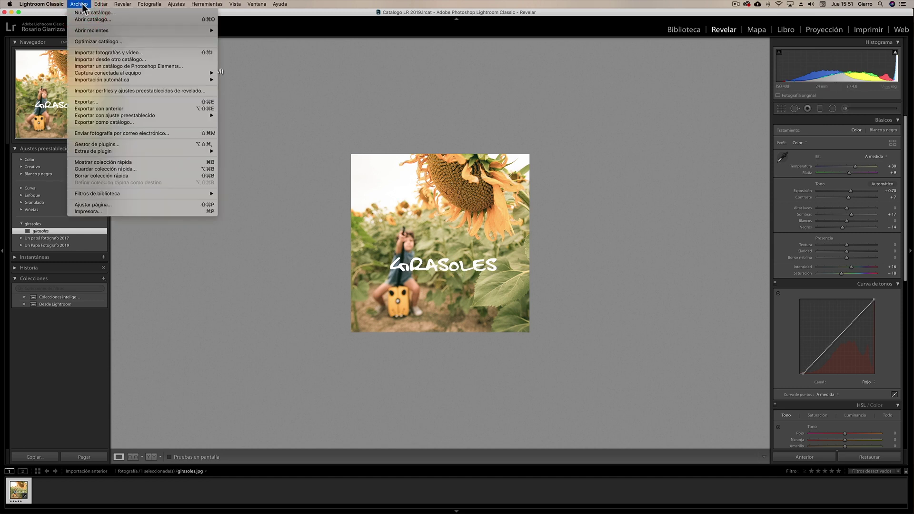
mouse_move(114, 115)
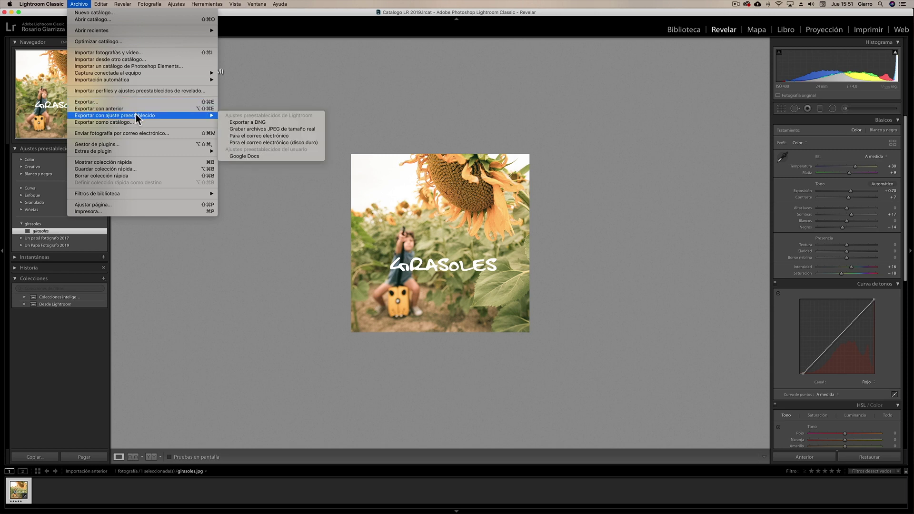
Export girasoles.jpg to DNG into a new 'DNG' subfolder of Desktop/girasoles.
left_click(265, 121)
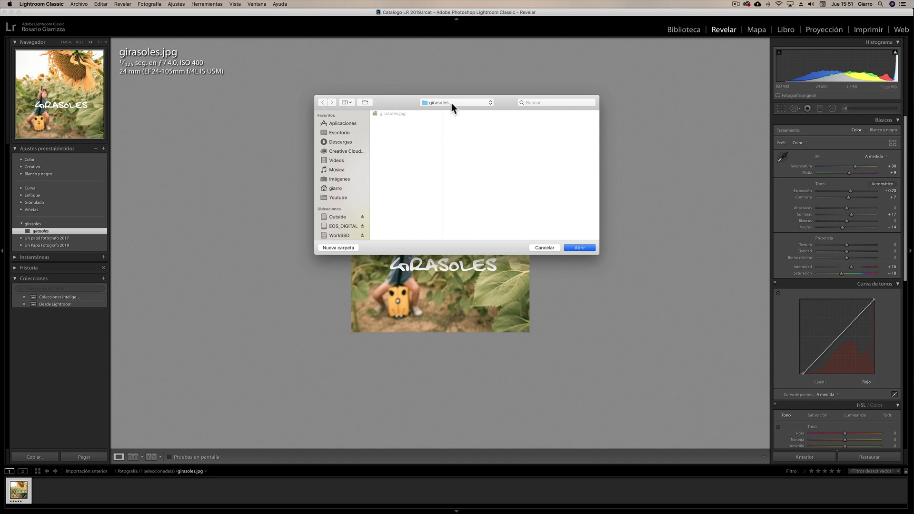
left_click(345, 132)
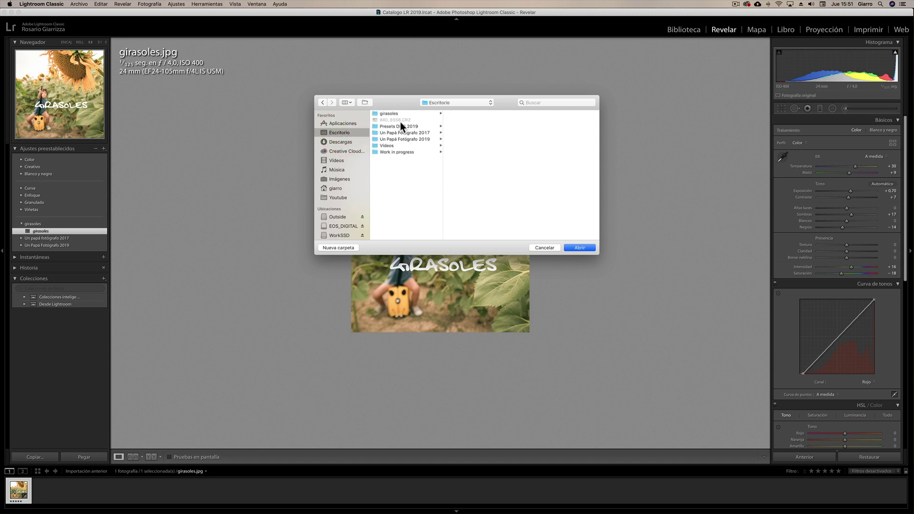
left_click(393, 113)
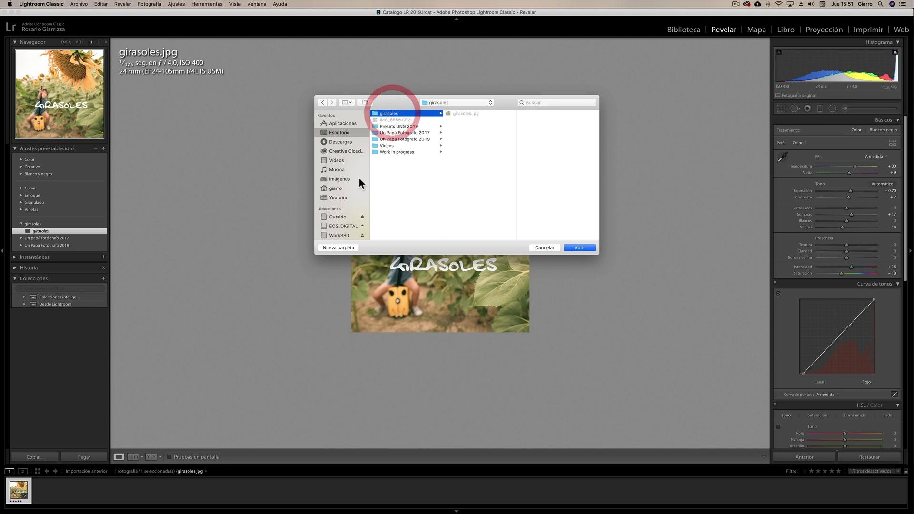
left_click(336, 247)
type("DNG")
key("Return")
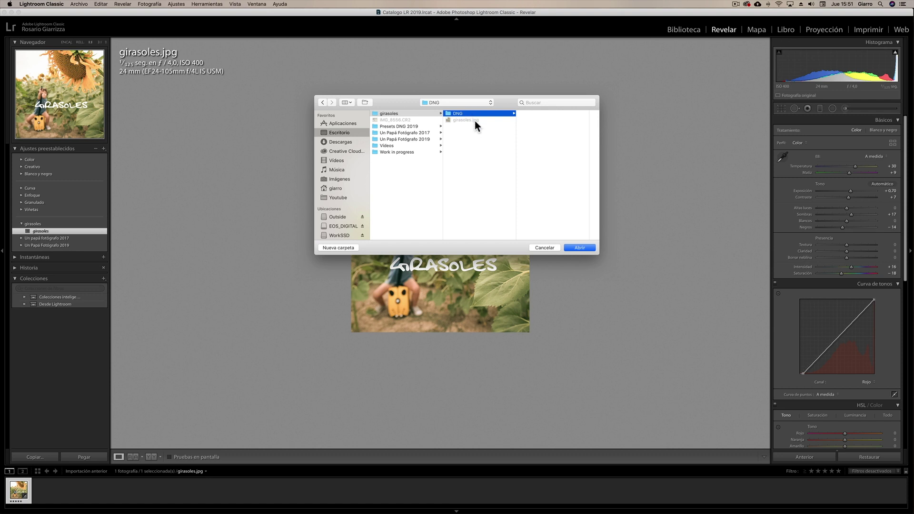
left_click(579, 248)
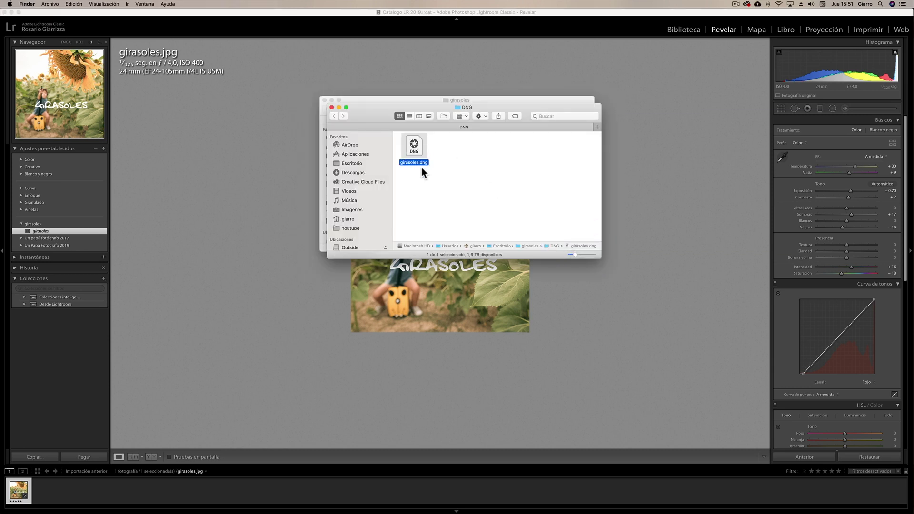
Move the Finder window showing girasoles.dng aside and bring Lightroom Classic forward.
left_click_drag(379, 110, 453, 143)
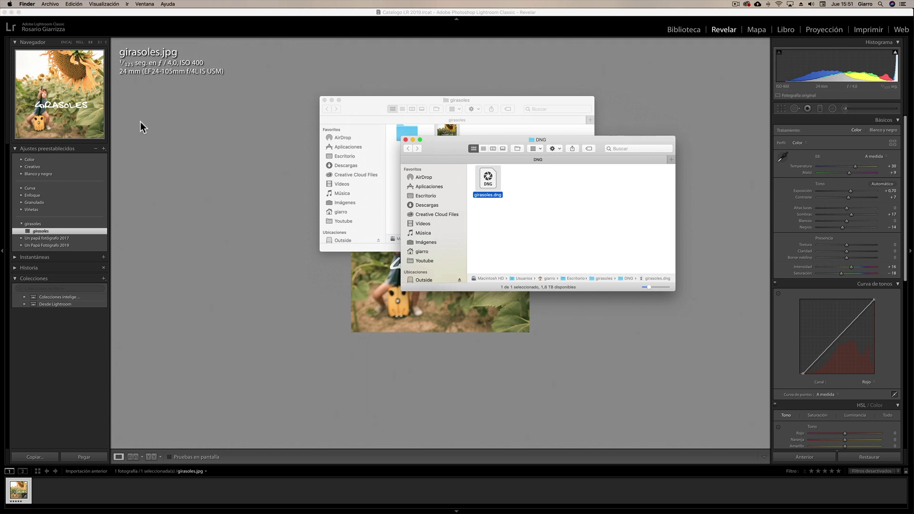
left_click(184, 125)
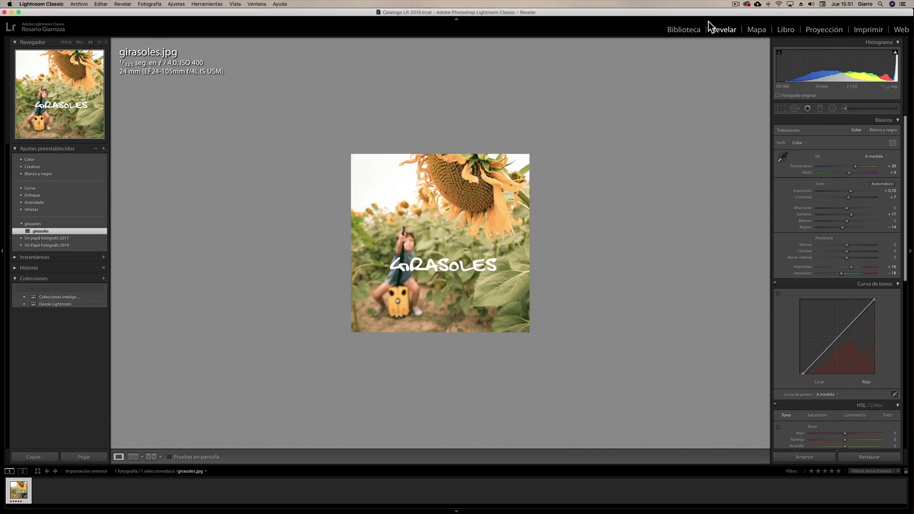
Show the 16 Preset DNG folder photos in Library, then minimise Lightroom.
left_click(696, 33)
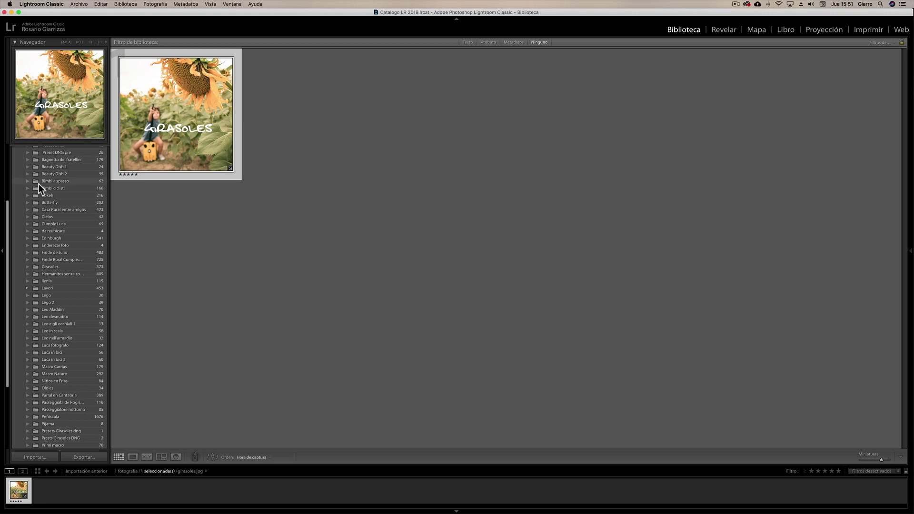
scroll(58, 214, "up", 5)
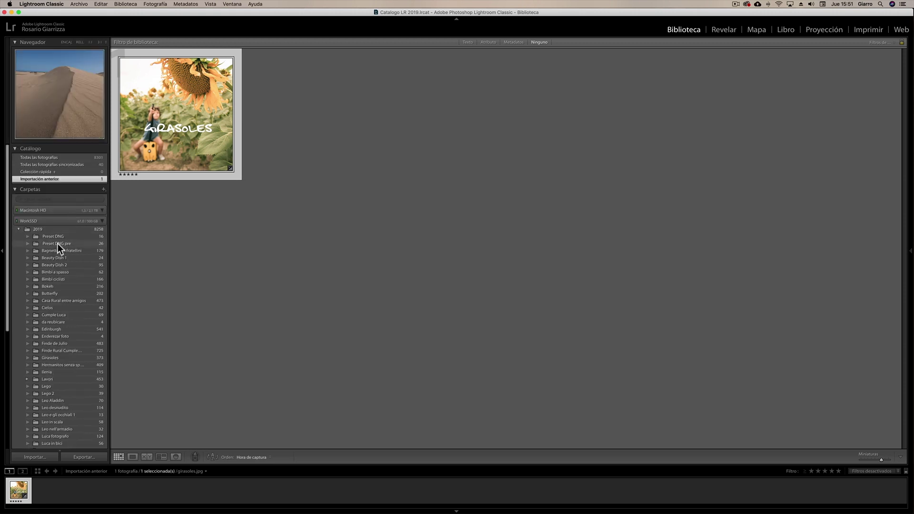
left_click(58, 237)
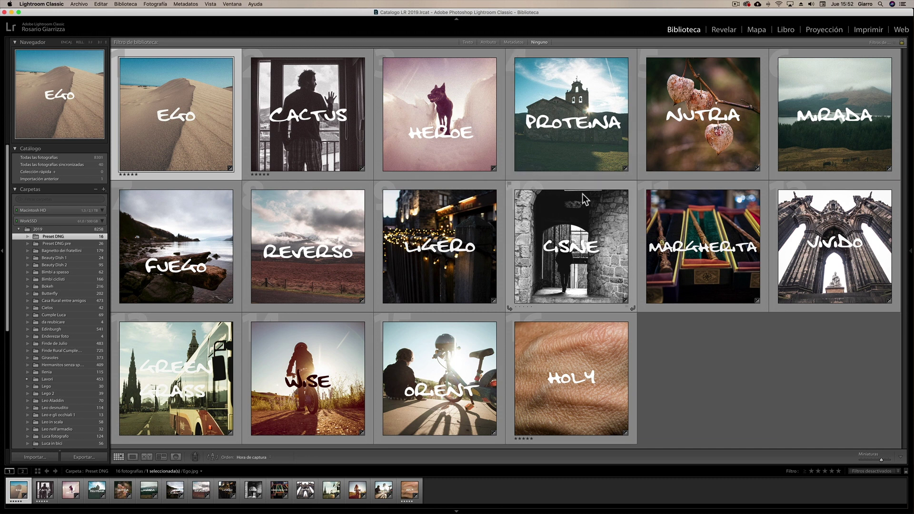
left_click(11, 12)
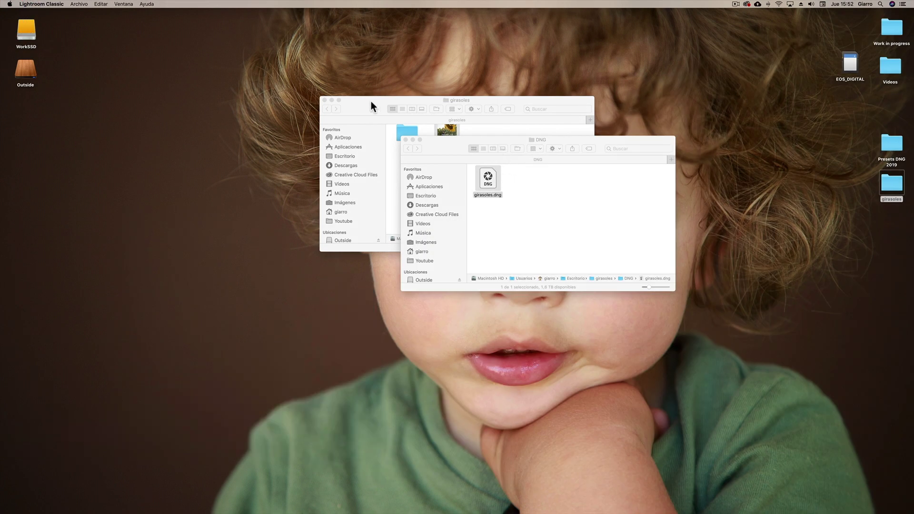
AirDrop girasoles.dng from the DNG folder window to the nearby iPhone.
left_click_drag(370, 106, 219, 87)
left_click_drag(551, 142, 645, 147)
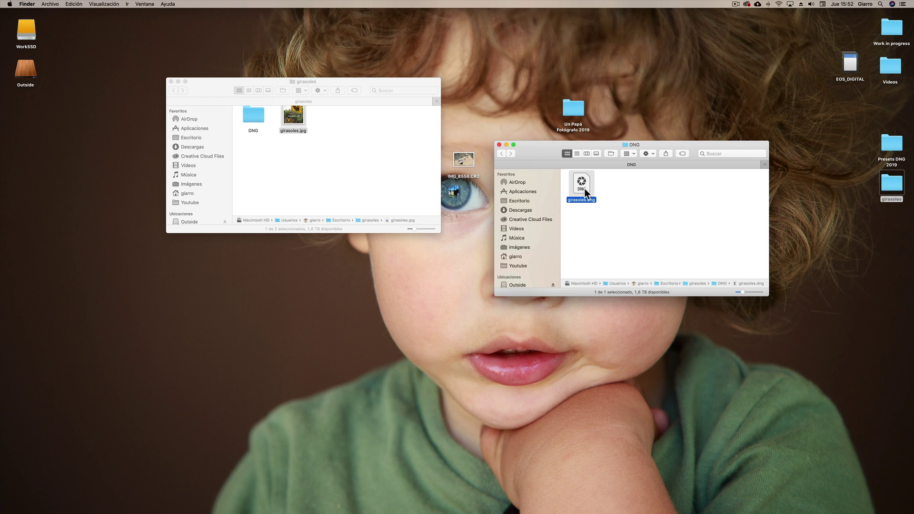
left_click(667, 154)
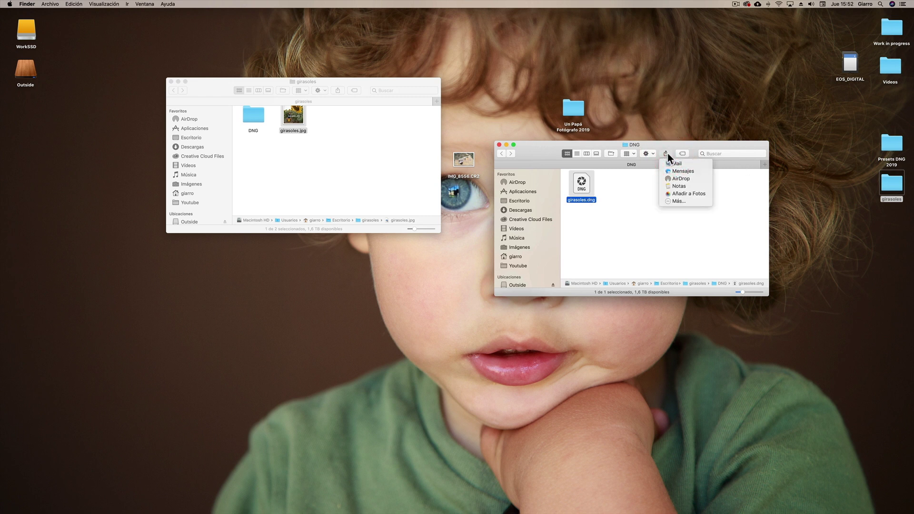
left_click(688, 179)
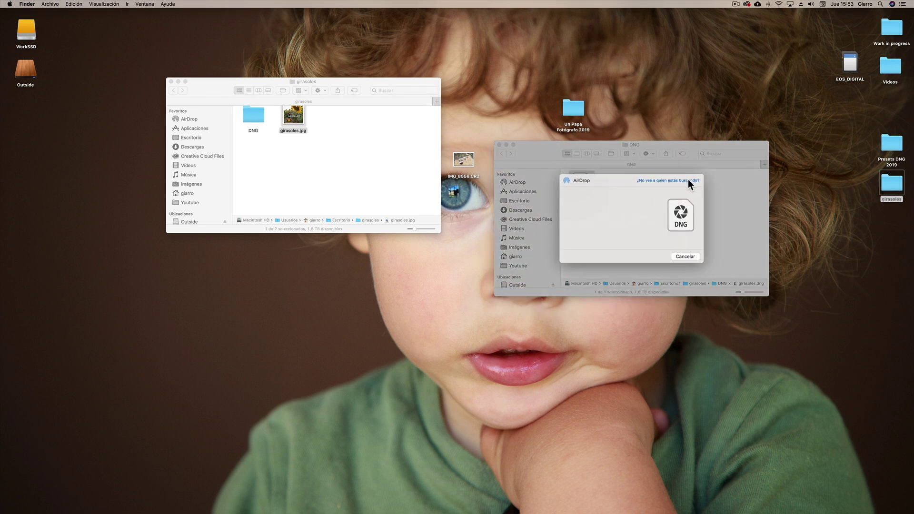
left_click(569, 197)
left_click(682, 255)
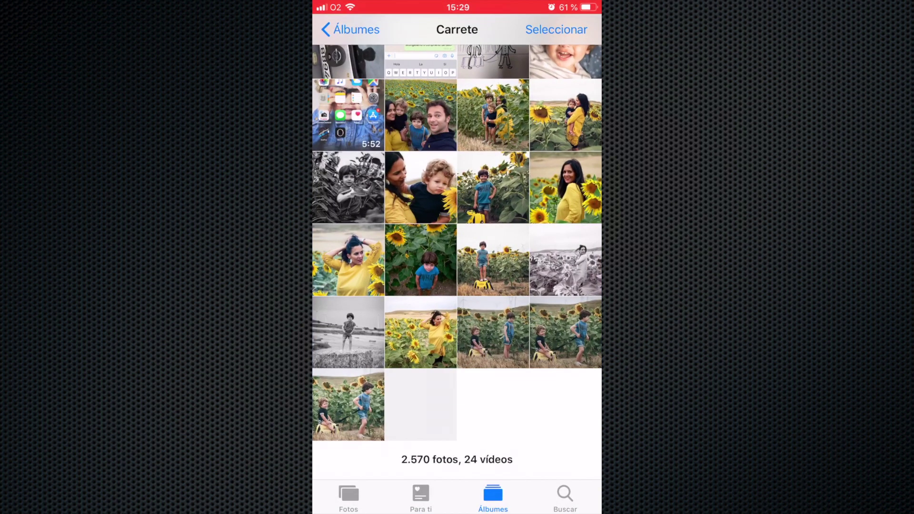
Save the received IMG_0294.DNG to En mi iPhone > File Manager, then return to the camera roll.
left_click(421, 405)
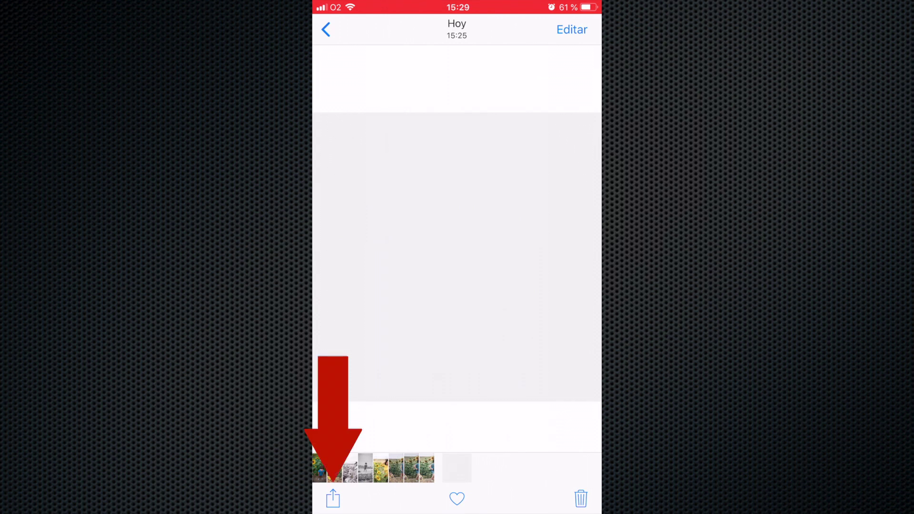
left_click(333, 499)
left_click_drag(548, 458, 353, 459)
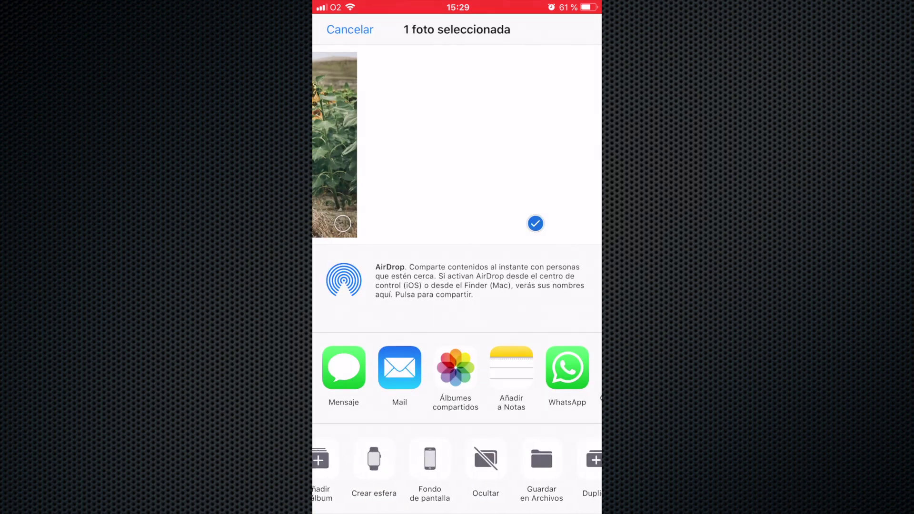
left_click(521, 459)
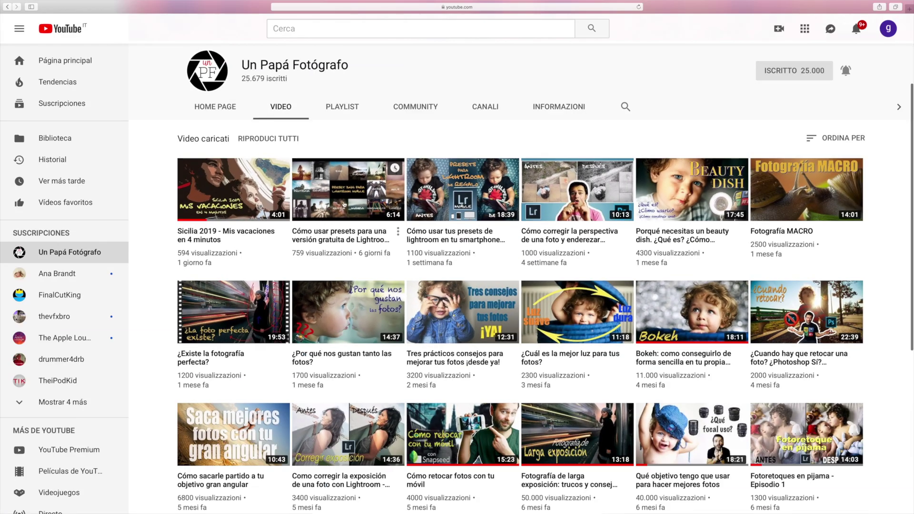
left_click(344, 205)
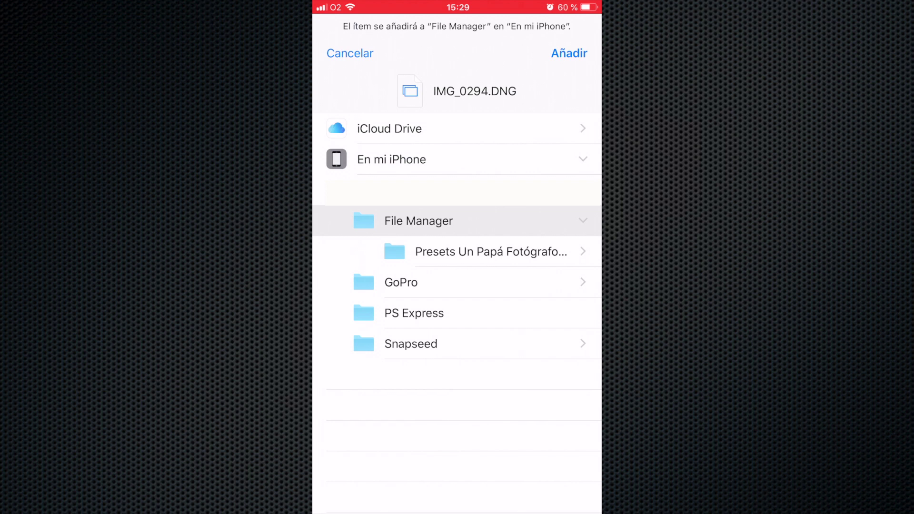
left_click(583, 221)
left_click(569, 52)
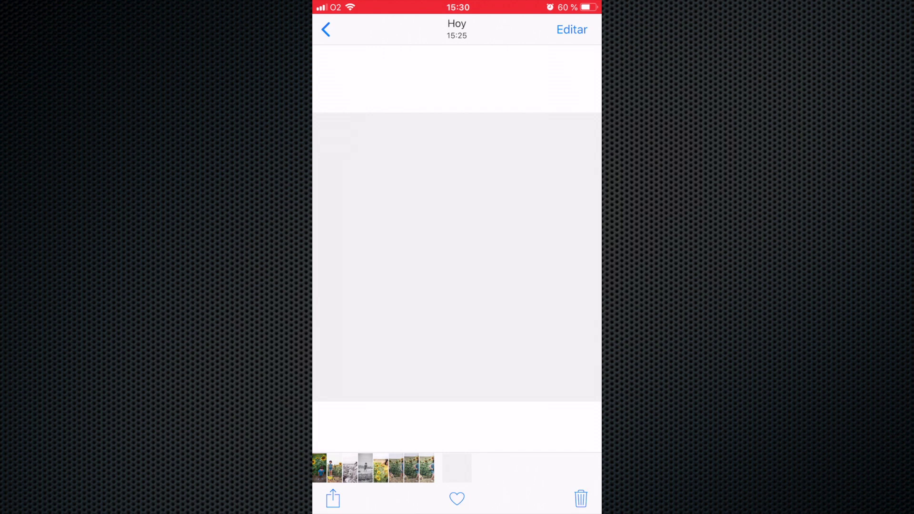
left_click(326, 30)
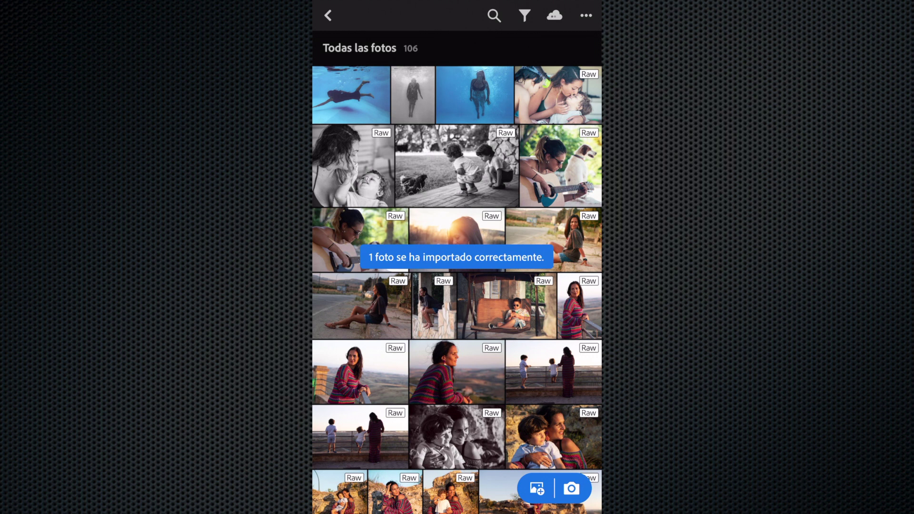
Find the GIRASOLES thumbnail marked DNG in Todas las fotos and open it for editing.
scroll(457, 286, "up", 3)
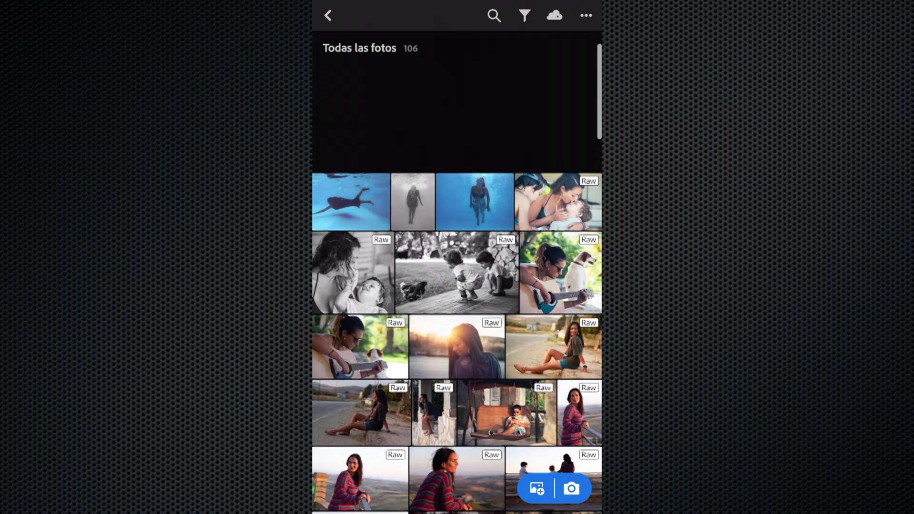
scroll(457, 285, "down", 3)
scroll(458, 285, "down", 10)
scroll(457, 286, "down", 3)
scroll(457, 286, "down", 3)
scroll(457, 286, "down", 3)
scroll(458, 285, "down", 3)
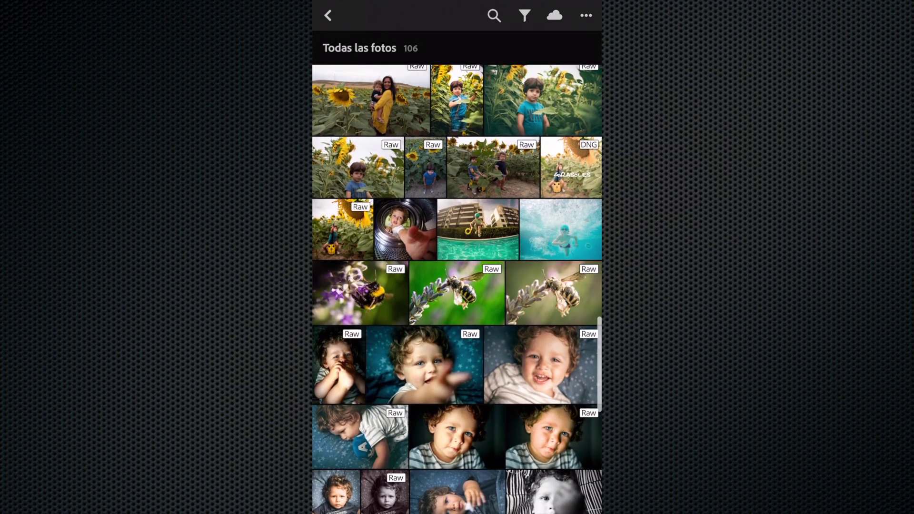
scroll(457, 286, "up", 2)
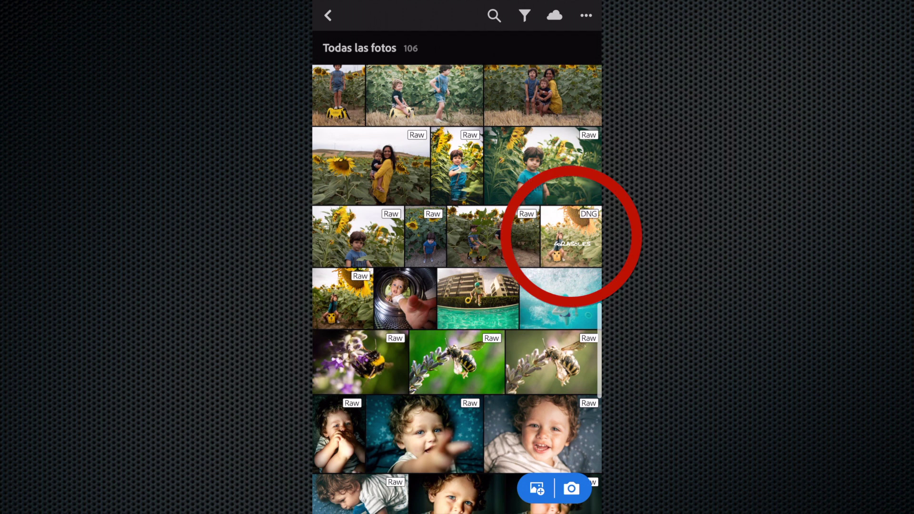
left_click(571, 236)
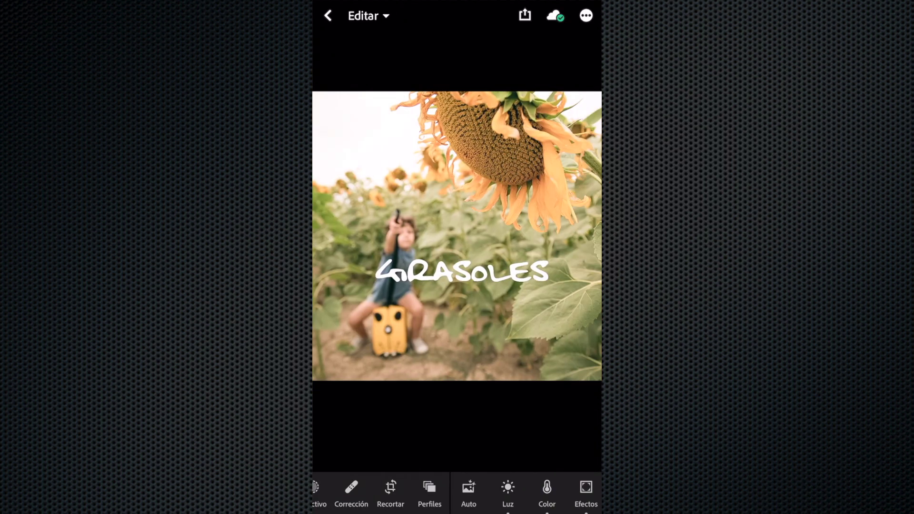
Copy the GIRASOLES DNG's settings with Copiar ajustes, then return to the All Photos grid.
left_click(586, 16)
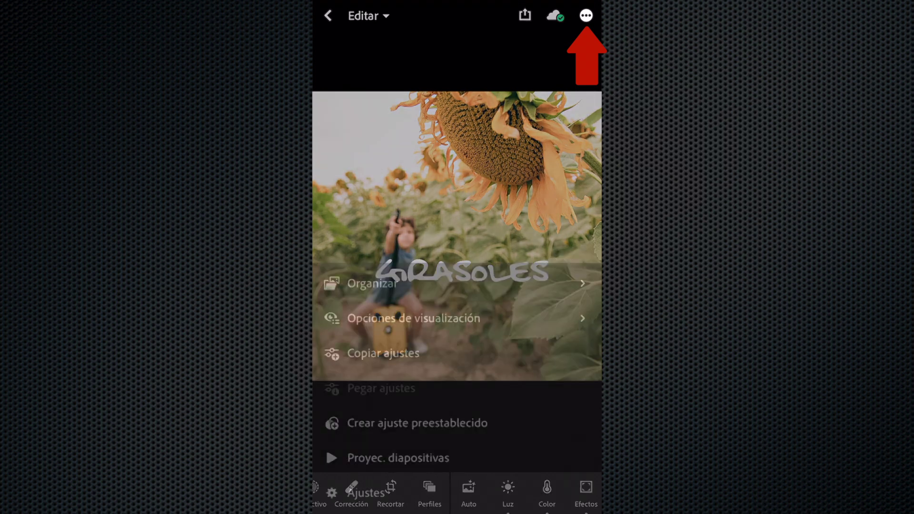
left_click(384, 353)
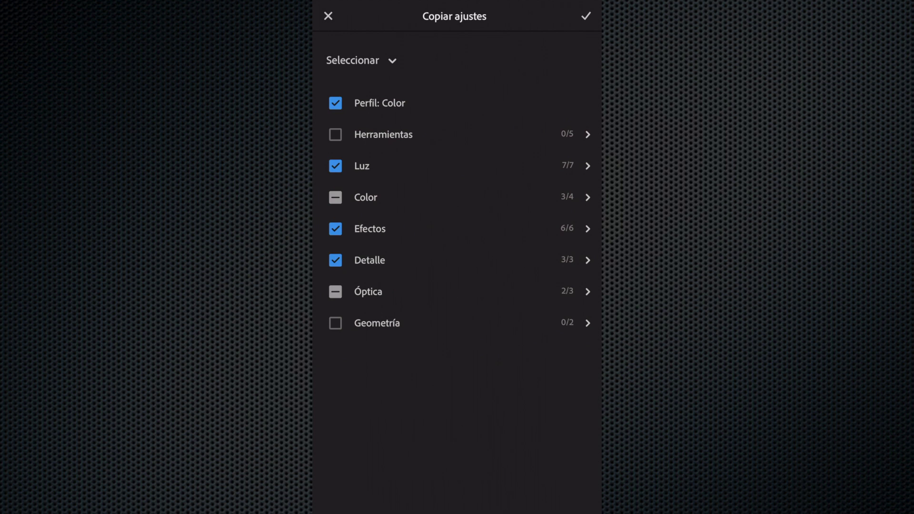
left_click(586, 15)
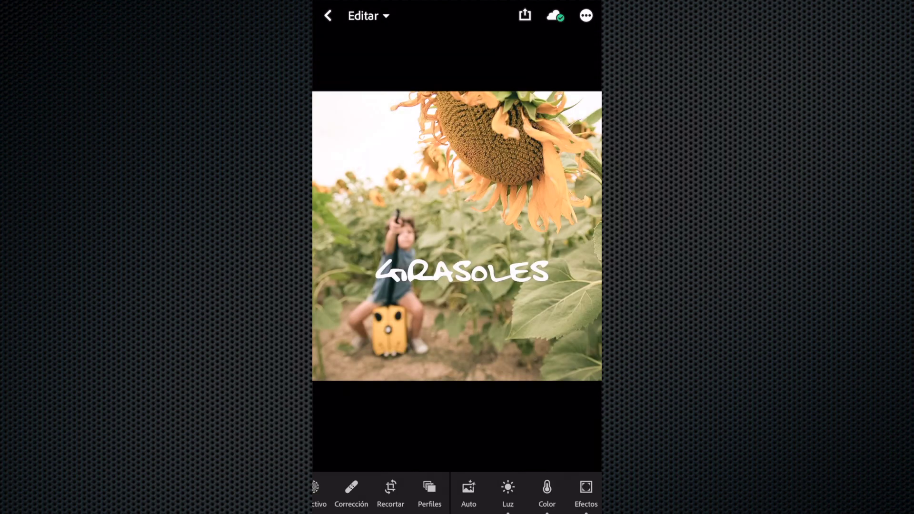
left_click(328, 16)
scroll(458, 286, "up", 10)
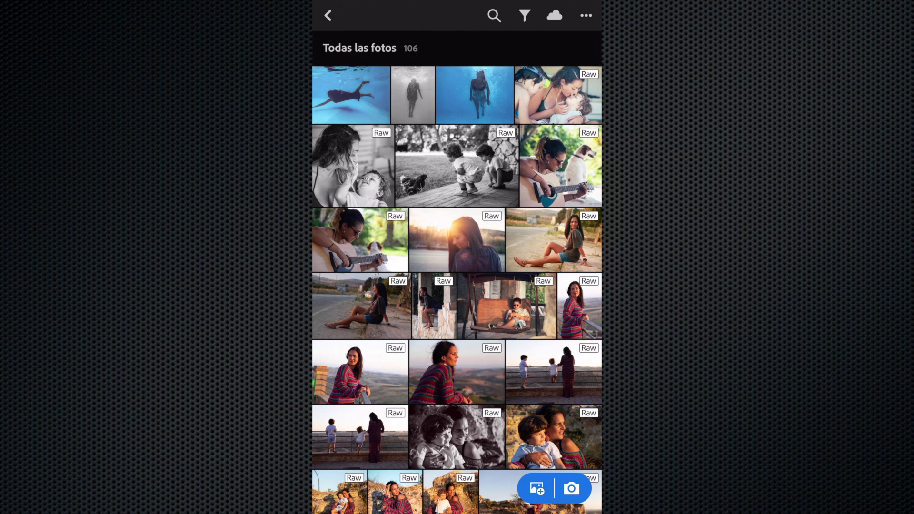
Paste the GIRASOLES settings onto the woman-playing-guitar photo with Pegar ajustes.
left_click(360, 240)
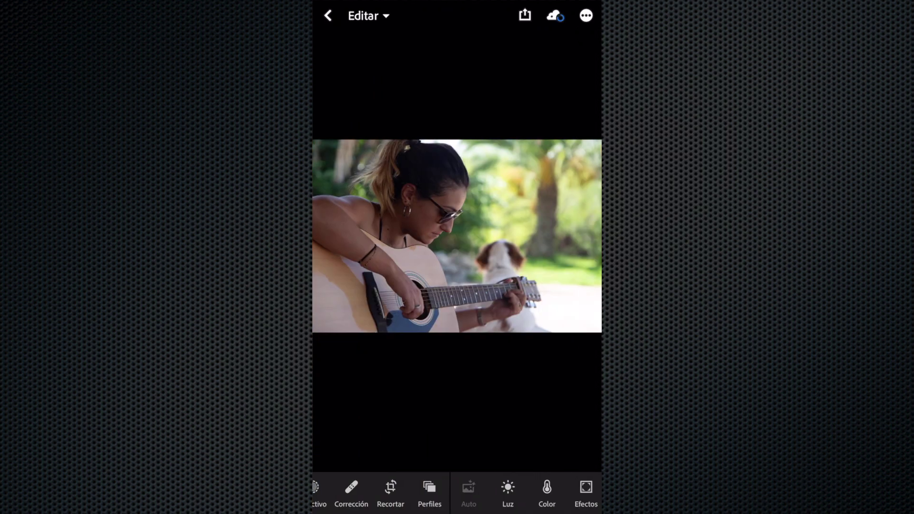
left_click(586, 15)
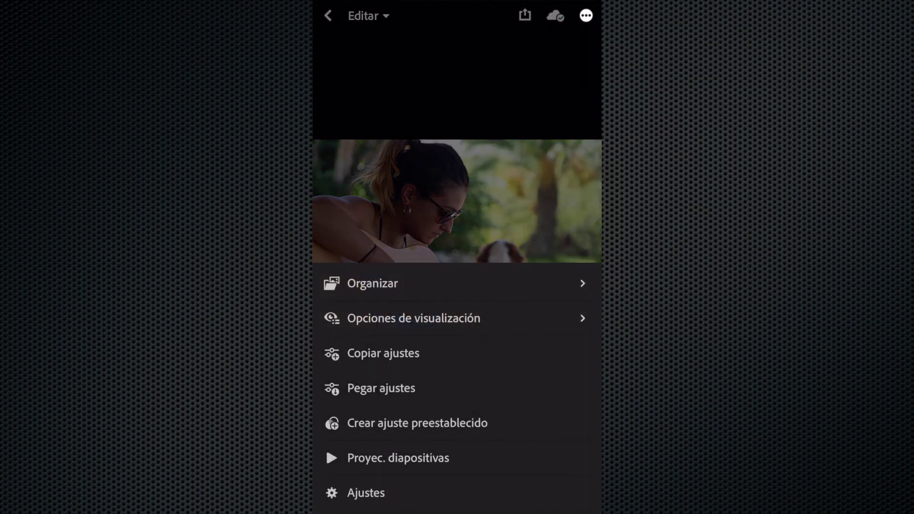
left_click(381, 388)
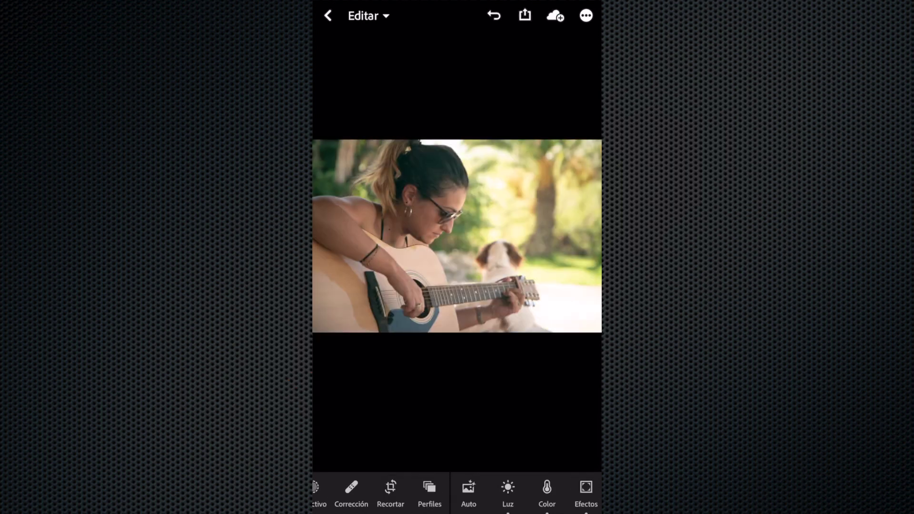